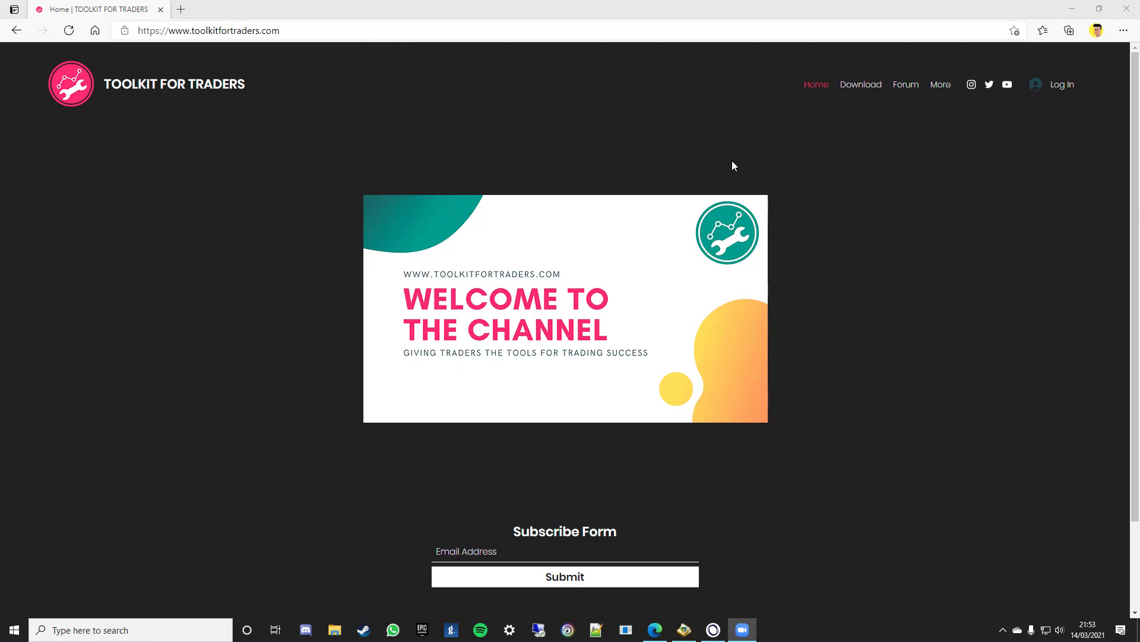
Step: Log in to Toolkit for Traders with a Google account
click(859, 83)
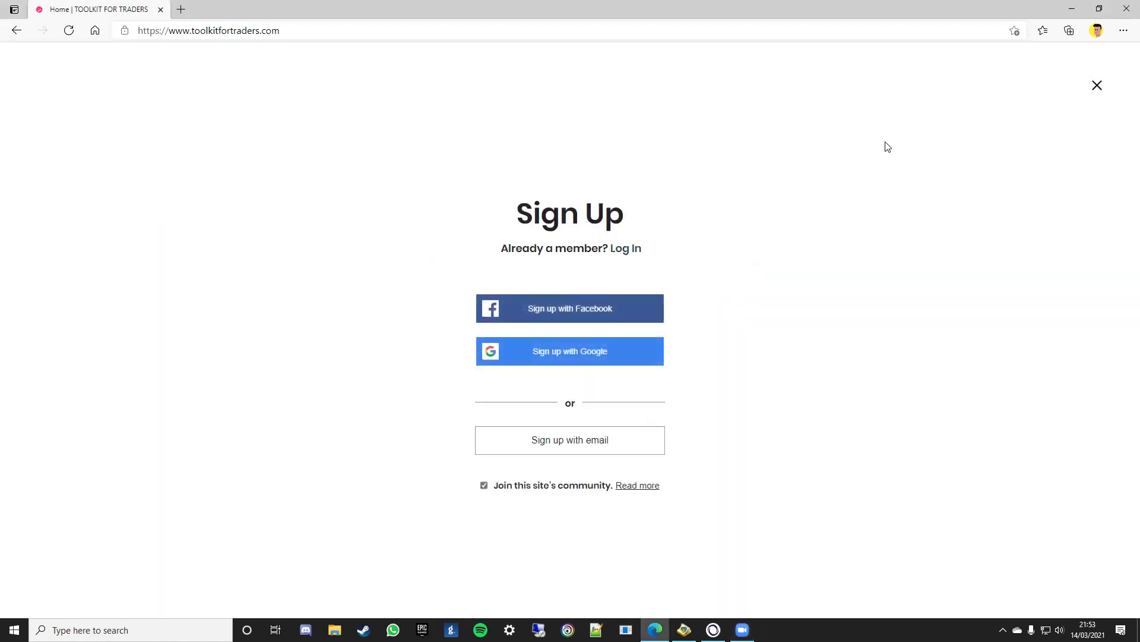
click(632, 250)
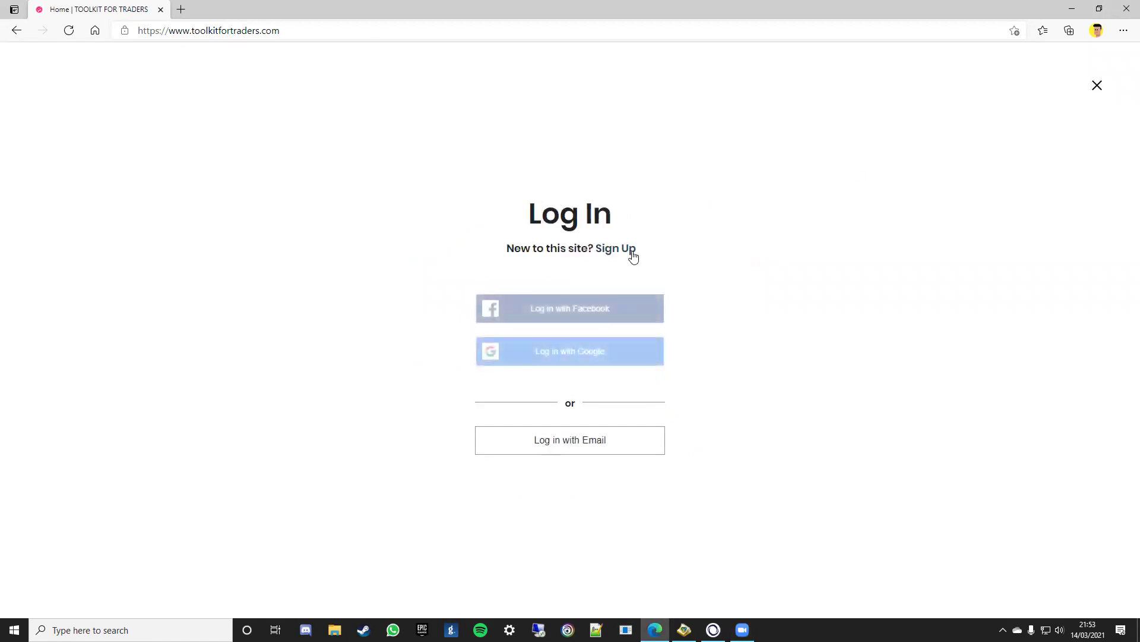
click(582, 360)
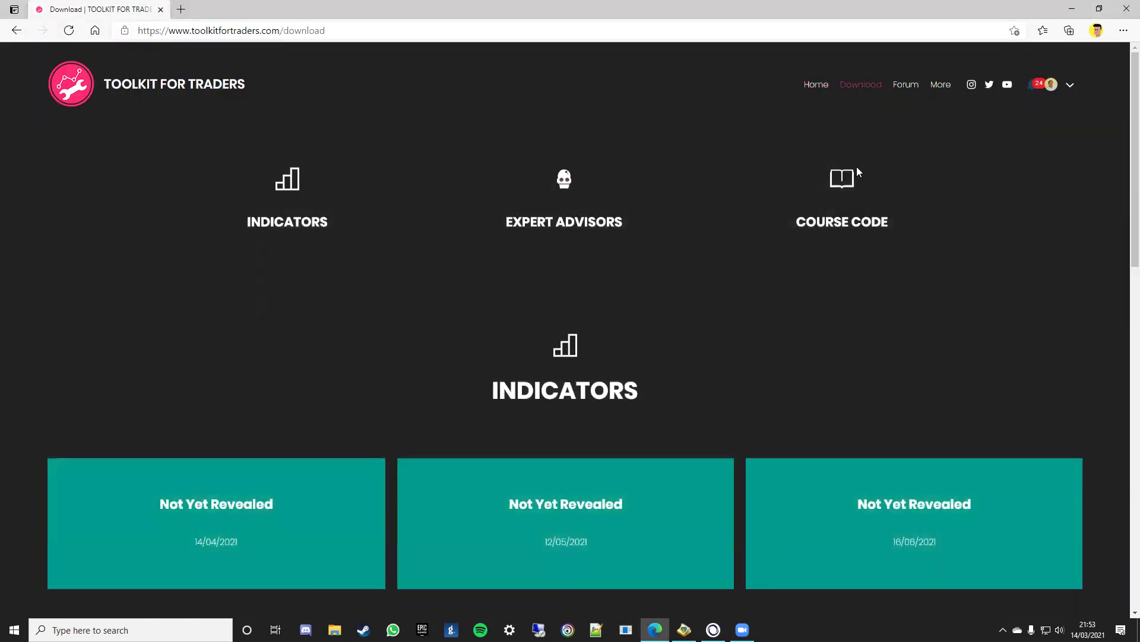
Step: Find the Expert Advisors downloads and open the OGT Zone Recovery 1.4 download page
scroll(857, 166, down, 5)
scroll(857, 166, up, 5)
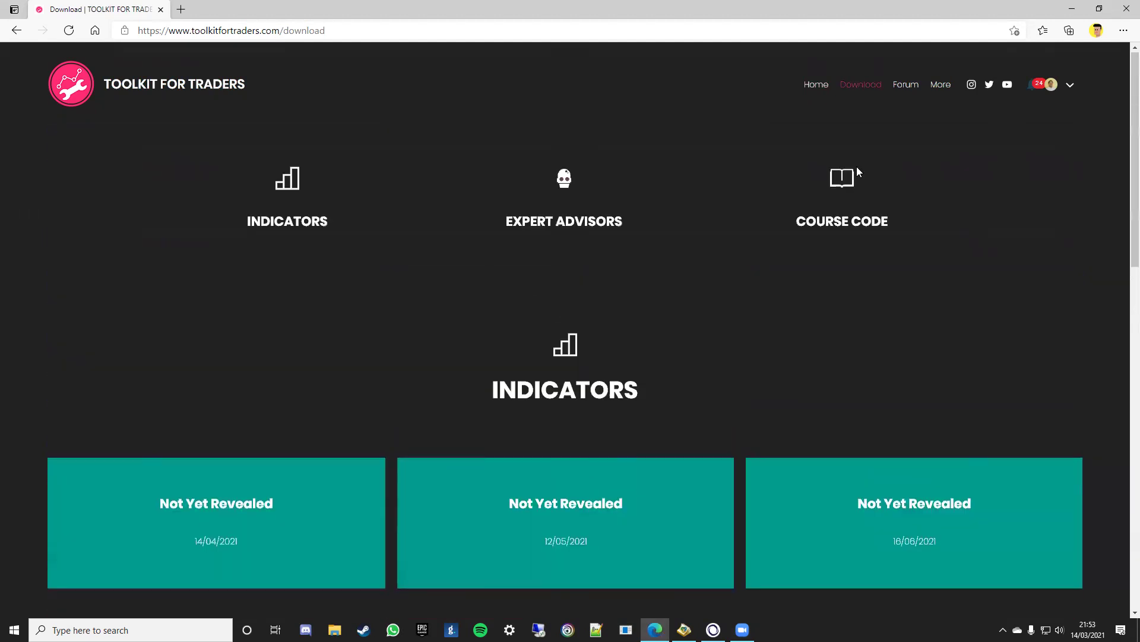
scroll(857, 172, down, 14)
scroll(857, 172, up, 5)
scroll(857, 172, down, 5)
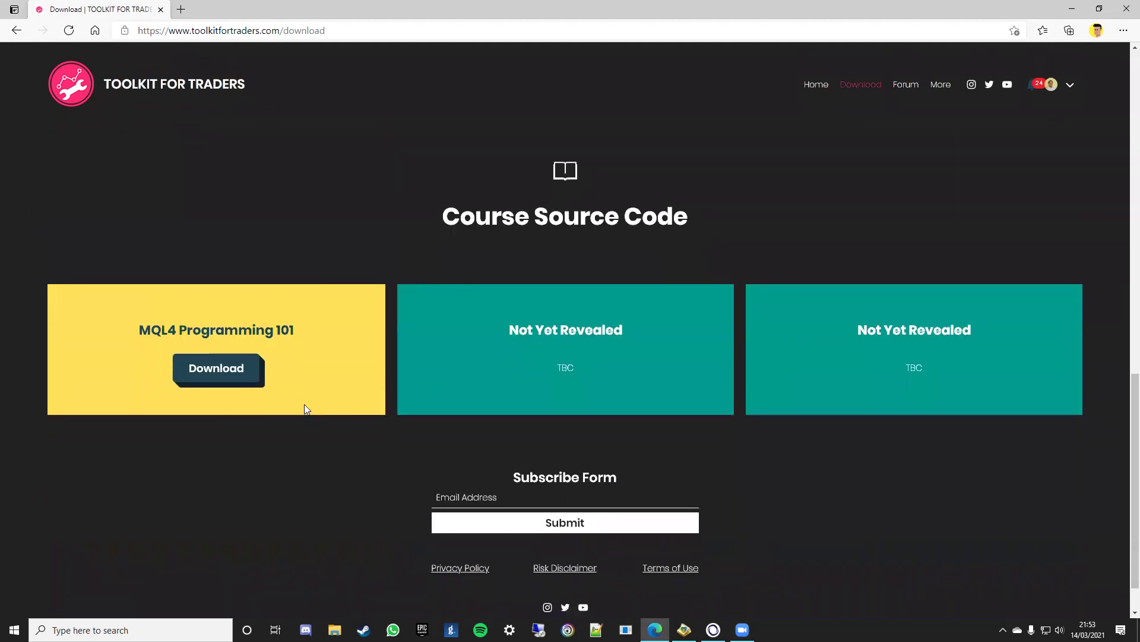
scroll(478, 374, up, 7)
scroll(392, 370, down, 4)
scroll(528, 314, up, 5)
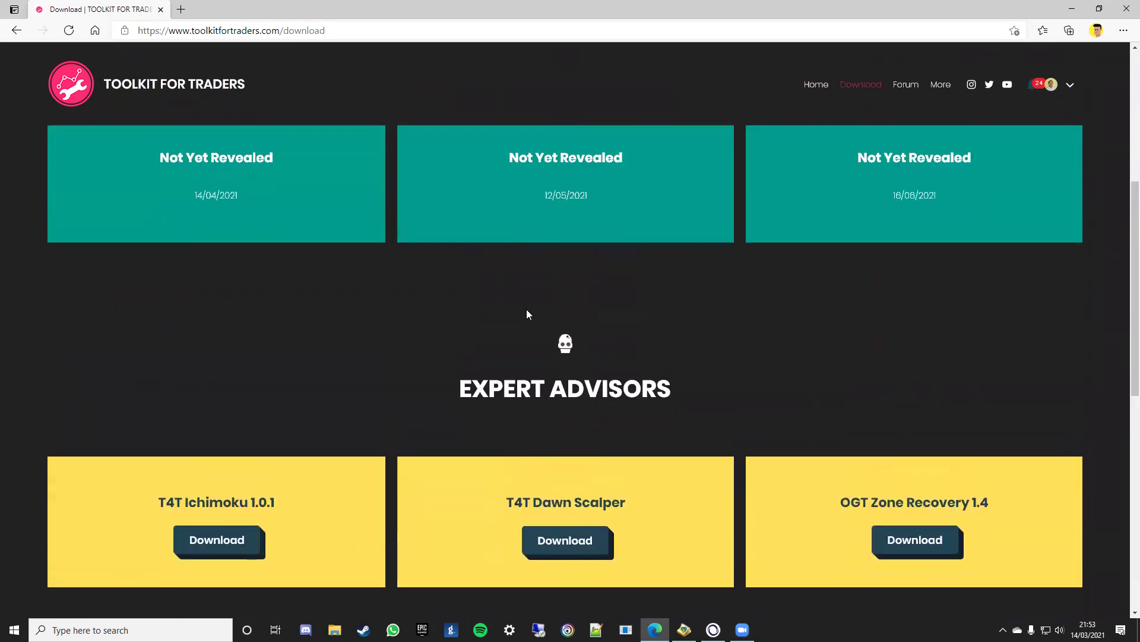
scroll(582, 321, up, 1)
scroll(648, 297, down, 2)
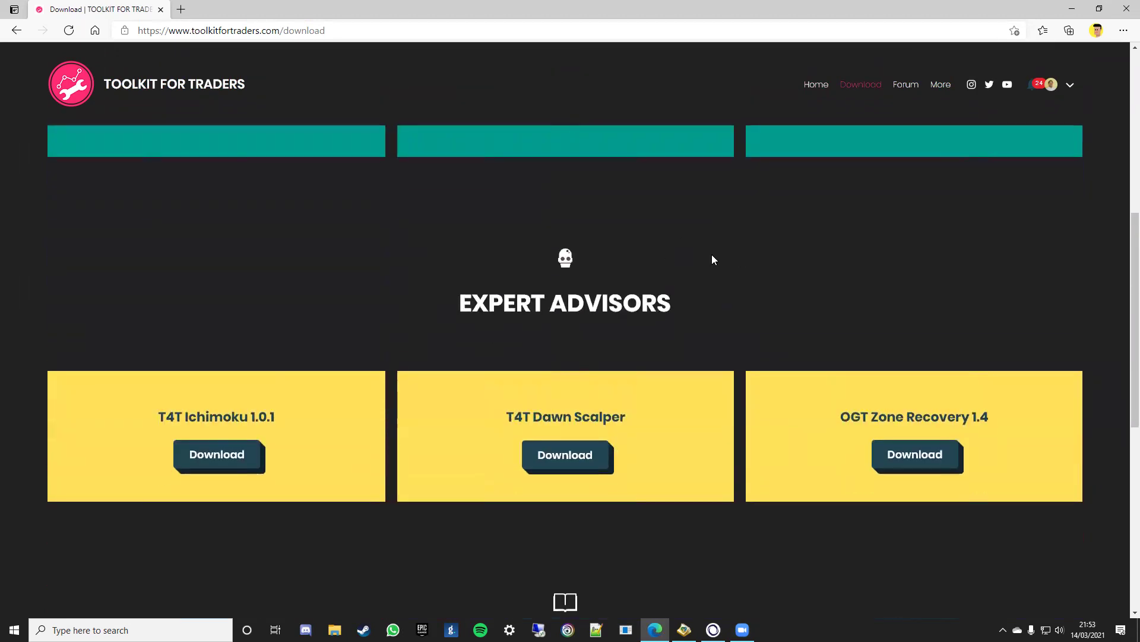
scroll(713, 260, down, 2)
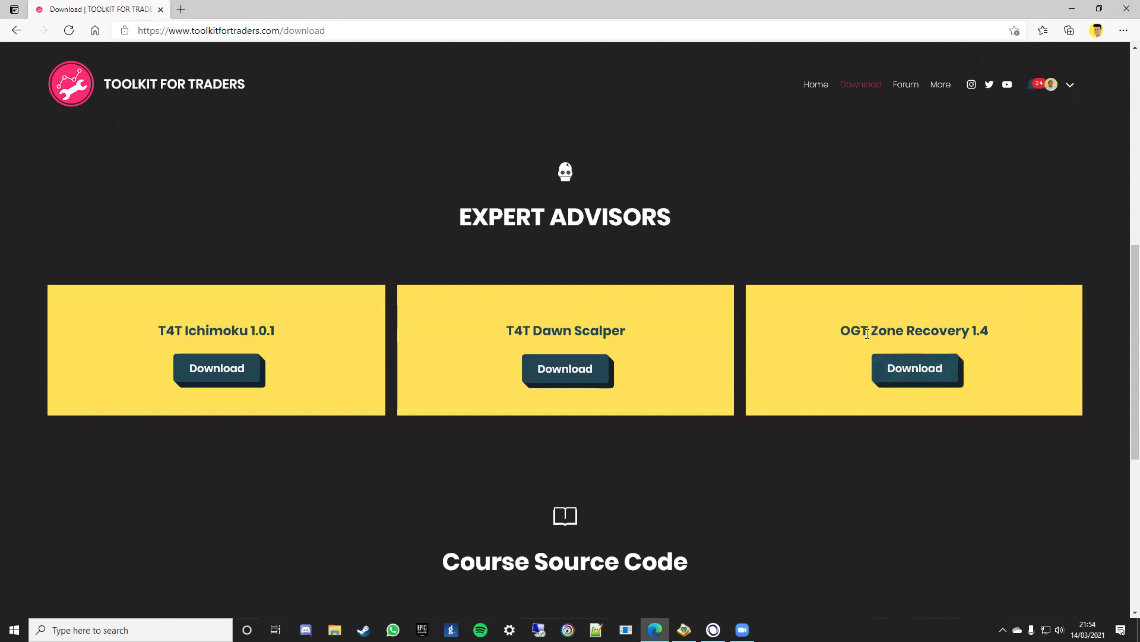
click(932, 376)
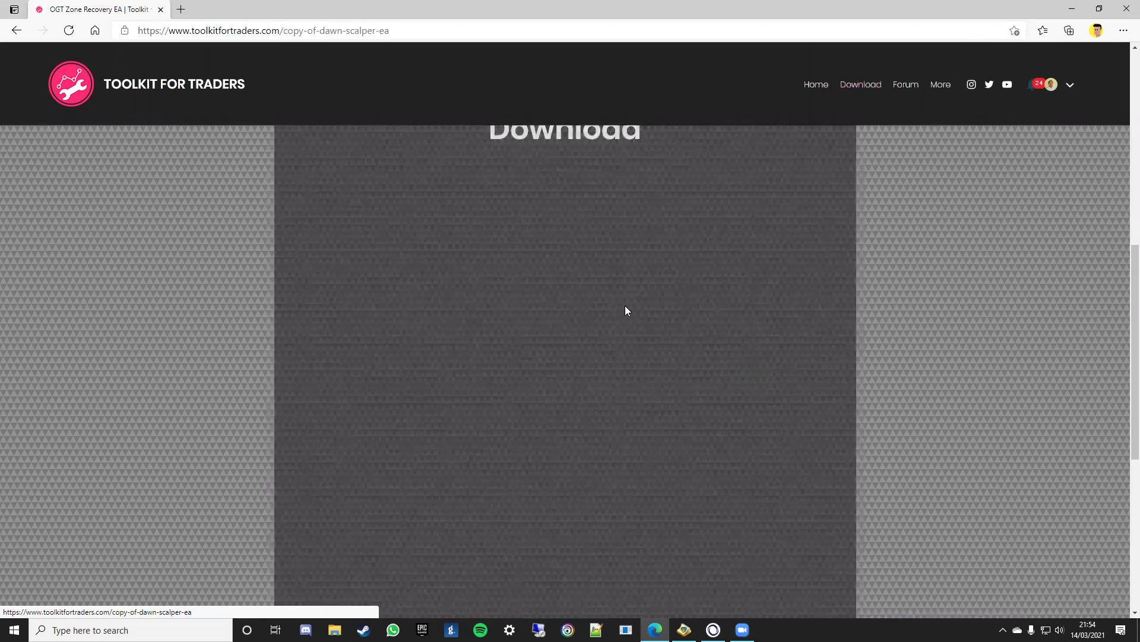
Step: Download the OGT Zone Recovery EA v1.5.zip attachment and open it
scroll(629, 253, down, 2)
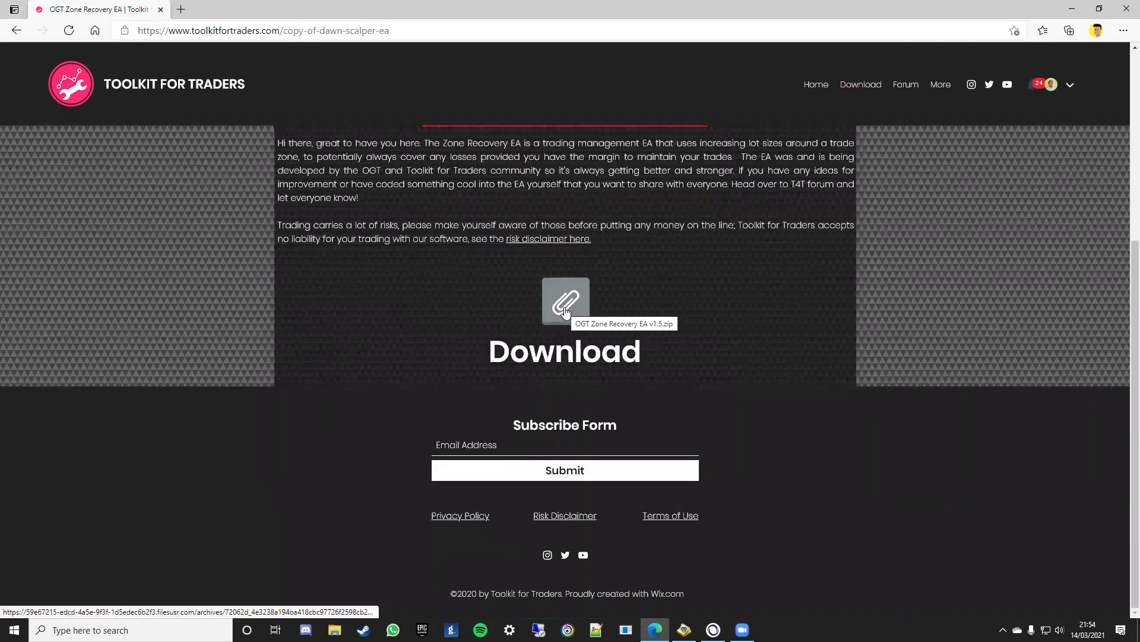
click(565, 311)
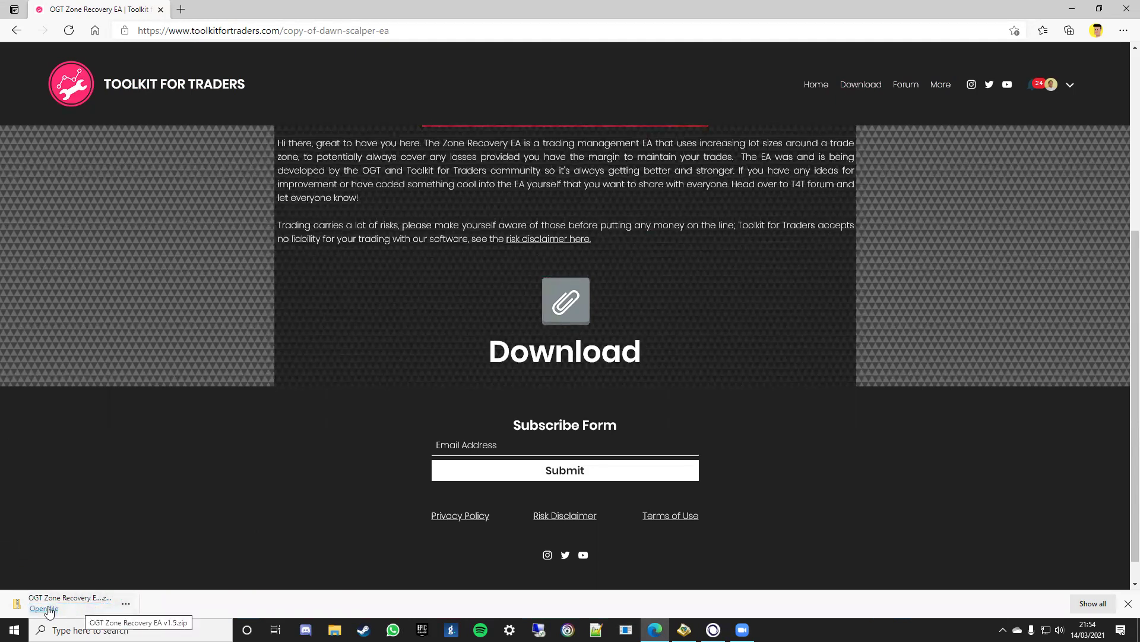
click(70, 610)
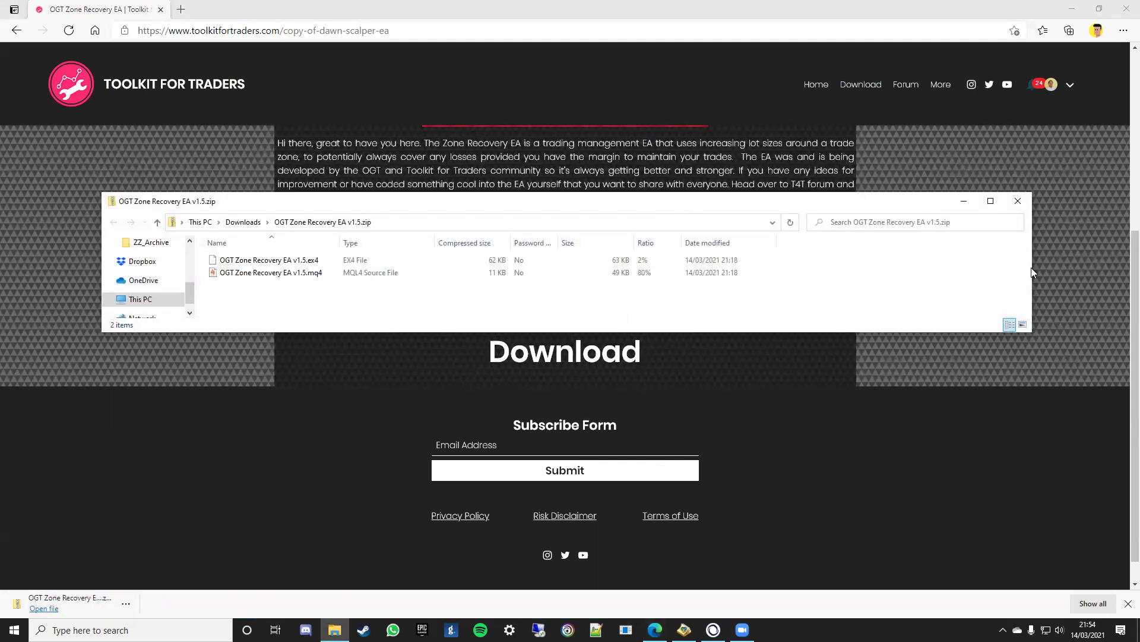
Step: Narrow the zip contents window, move it to the top-left, and recheck the EA download page
drag(1032, 268, 417, 309)
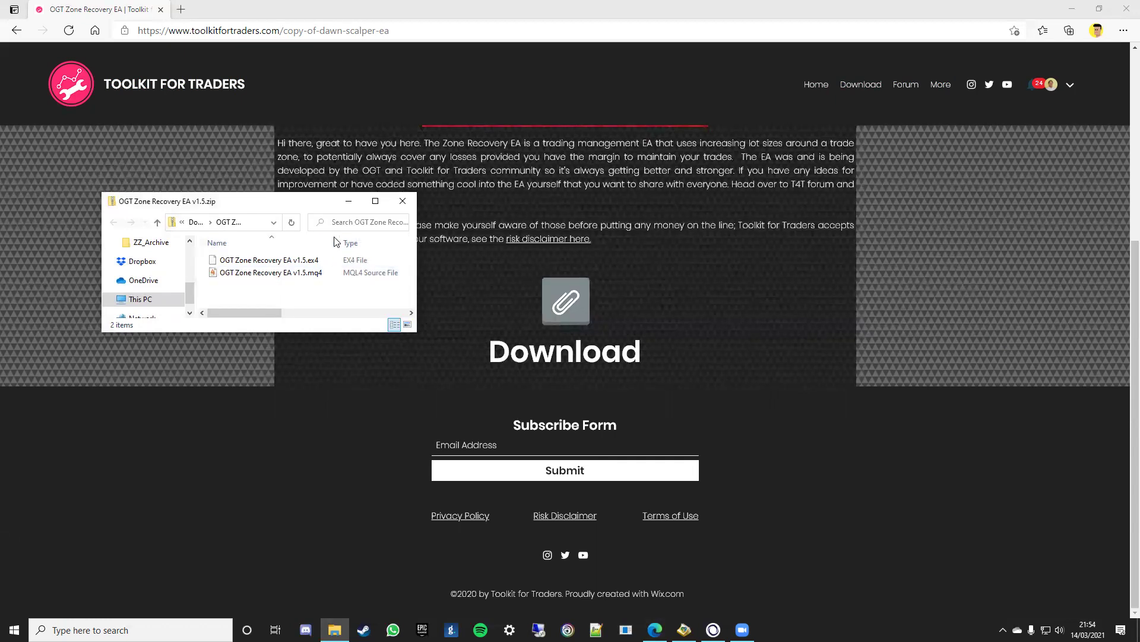
drag(288, 211, 252, 147)
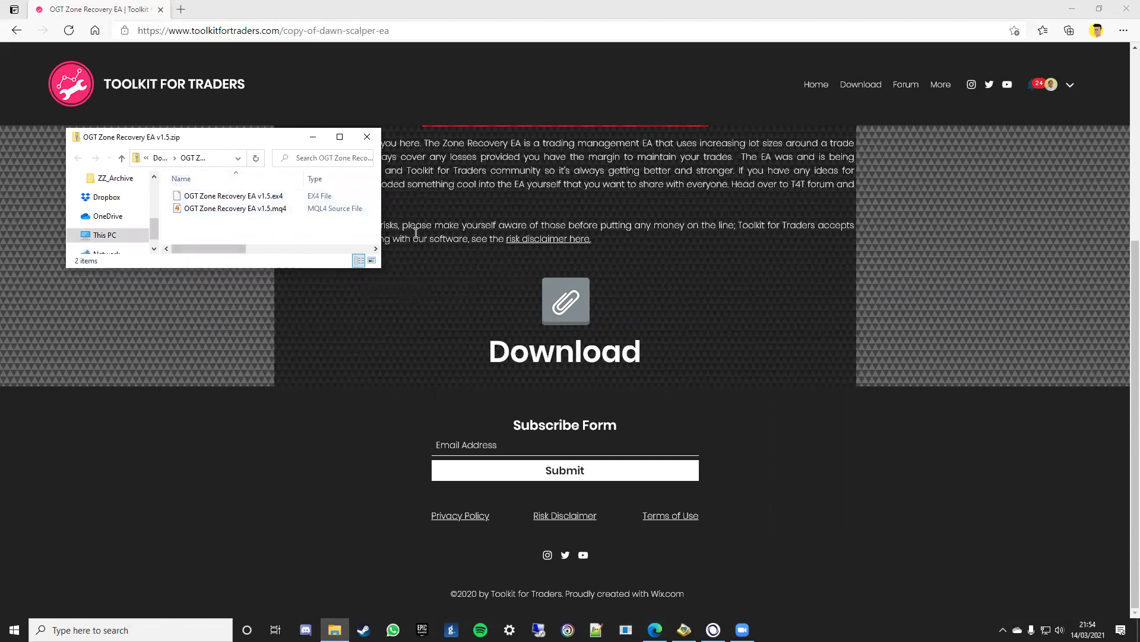
click(835, 322)
scroll(825, 328, up, 2)
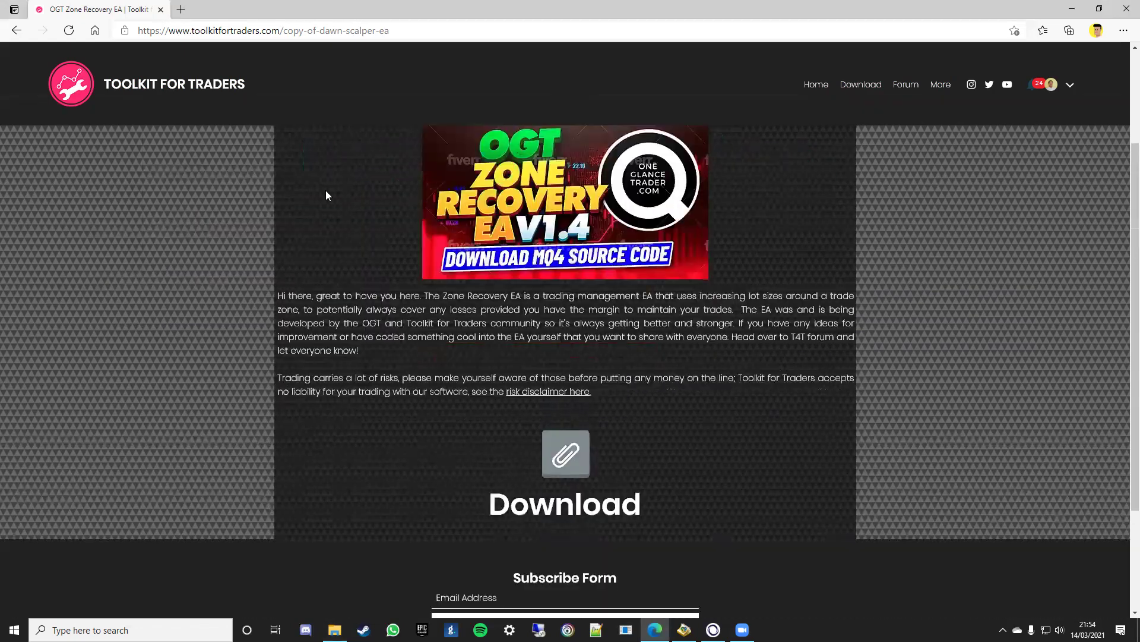
scroll(326, 193, down, 2)
Step: Bring the zip contents window back up, then switch to the MetaTrader 4 chart
click(685, 630)
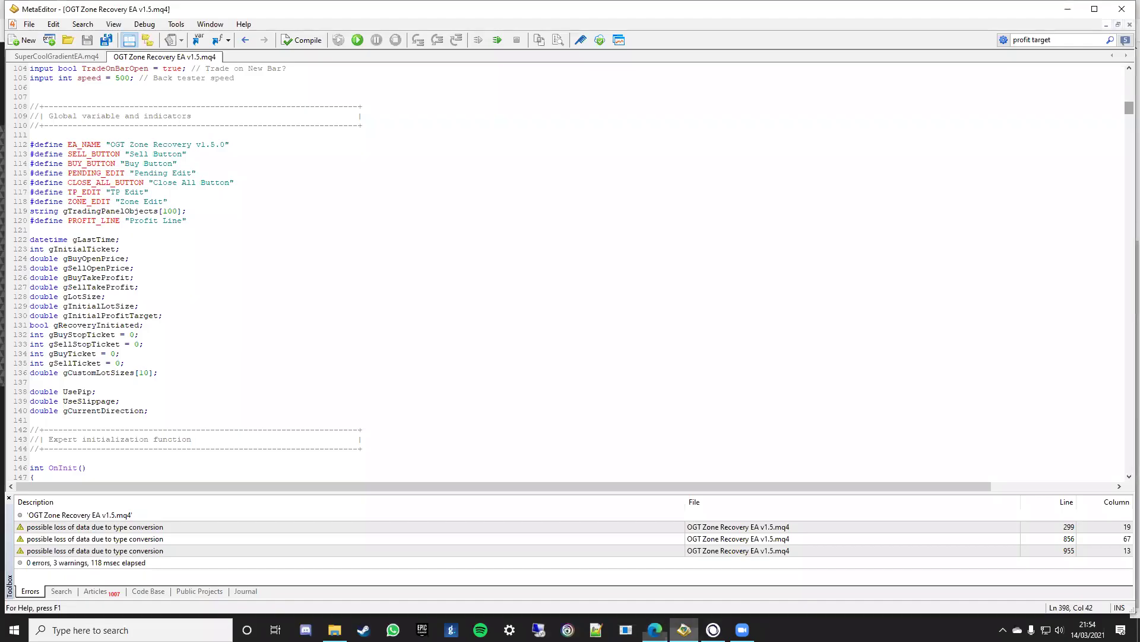
click(684, 630)
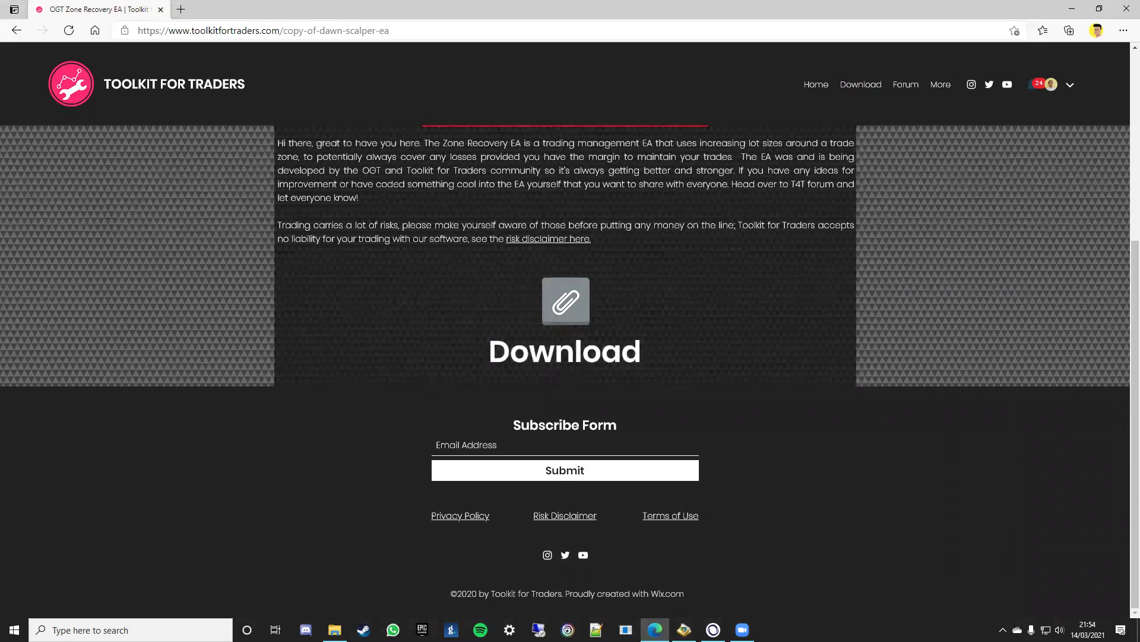
mouse_move(335, 628)
click(335, 630)
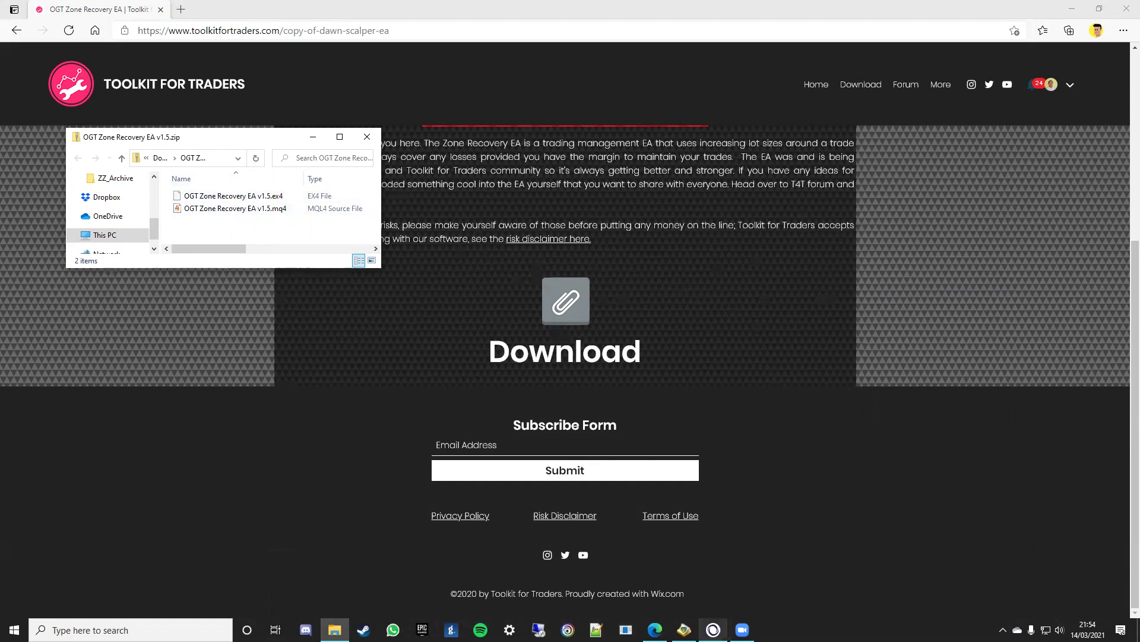
click(714, 629)
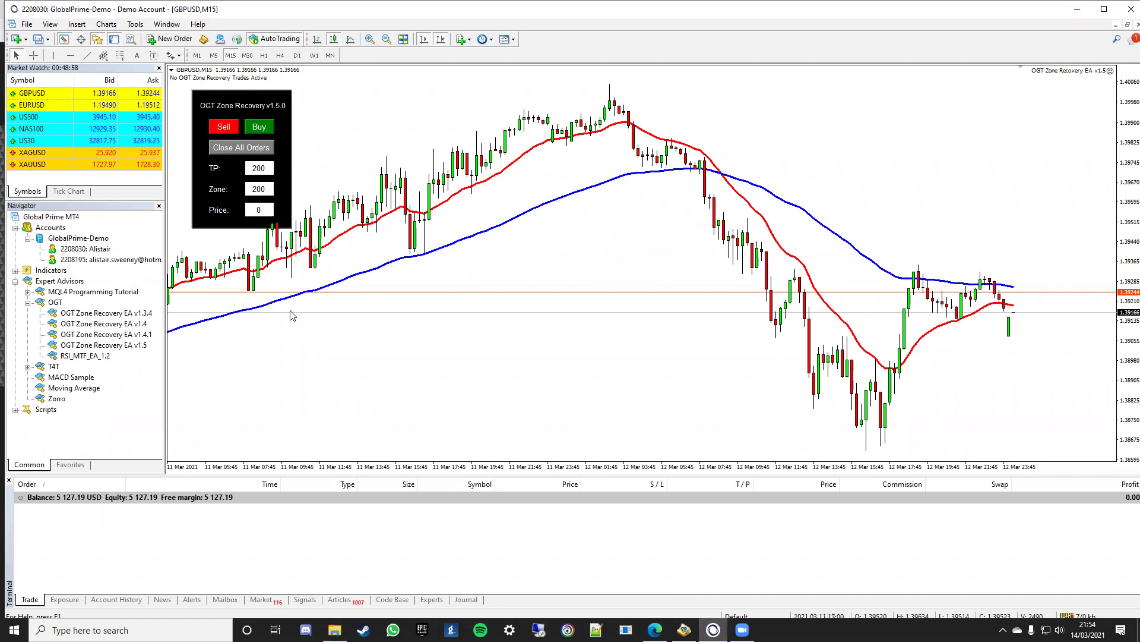
Step: Use File > Open Data Folder, enlarge the window, and browse into MQL4\Experts
click(31, 26)
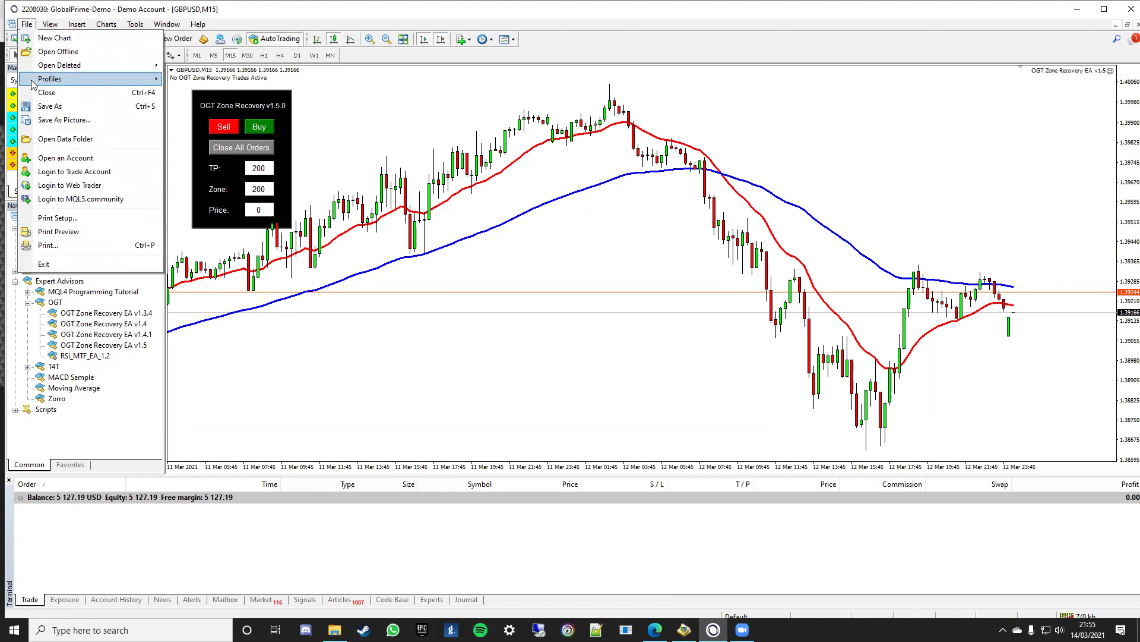
click(67, 140)
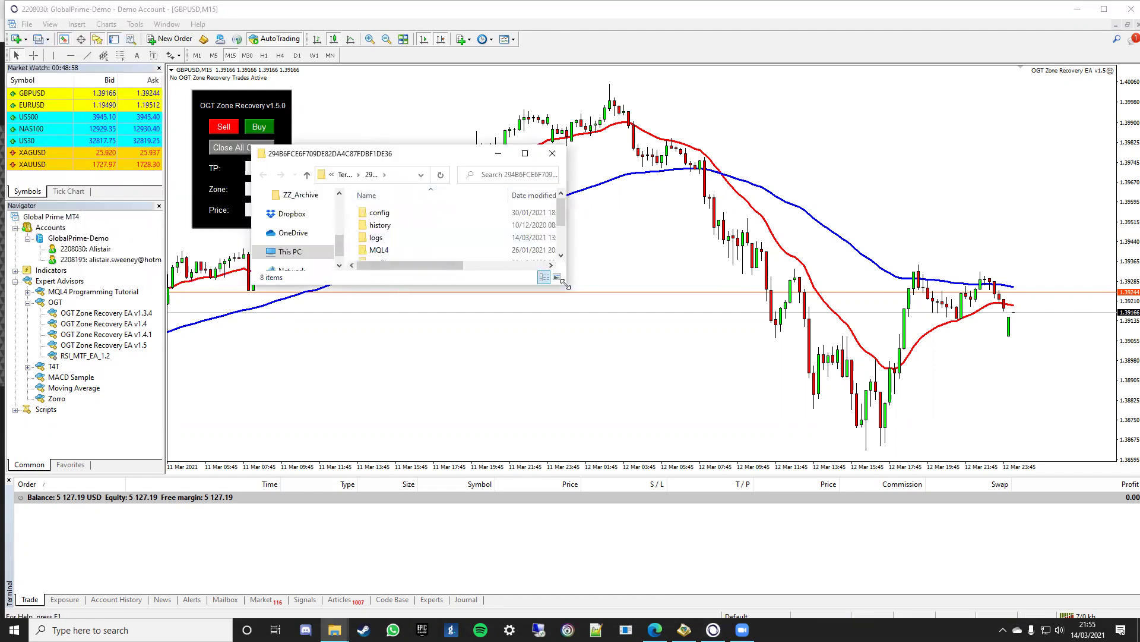
drag(564, 285, 810, 428)
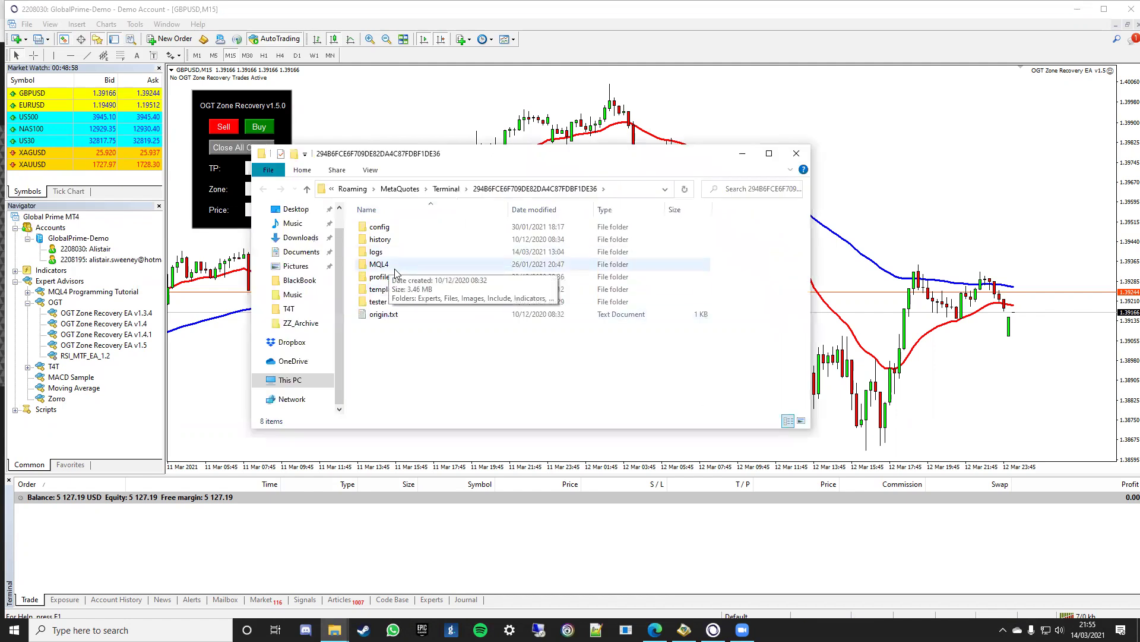
double_click(397, 270)
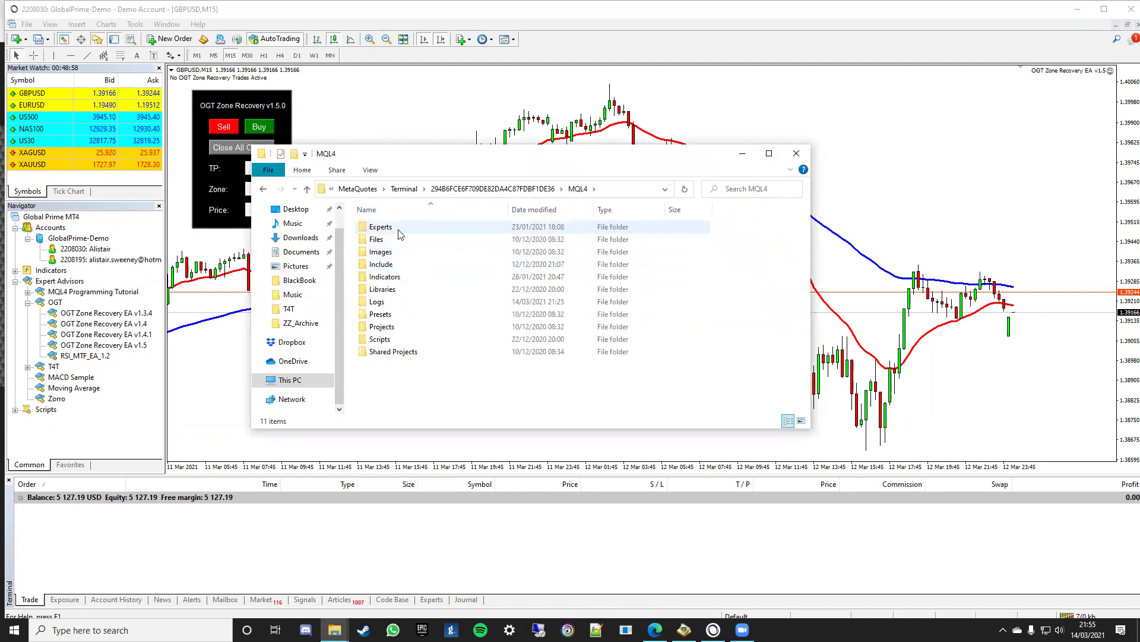
double_click(399, 234)
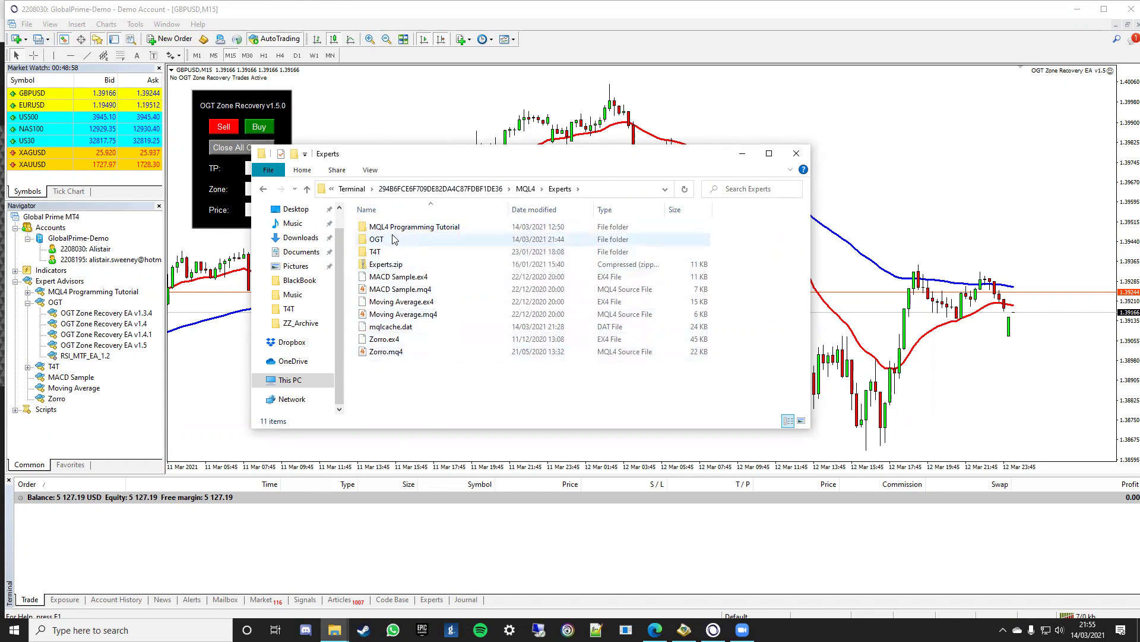
Step: Copy the v1.5 .ex4 and .mq4 files from the zip and paste them into Experts
mouse_move(334, 630)
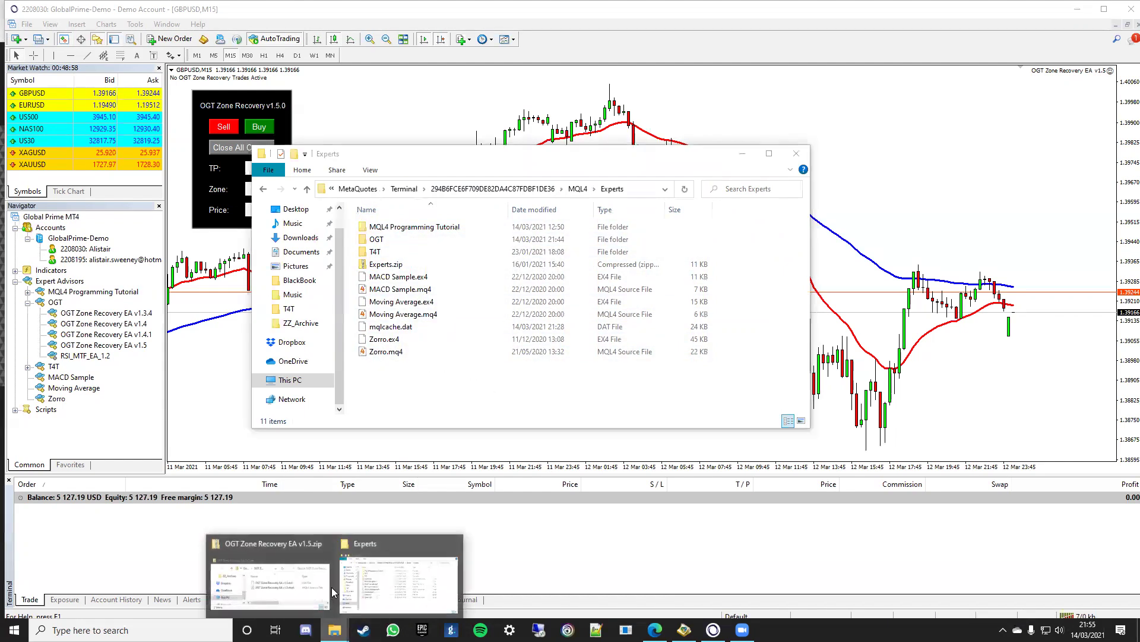
click(267, 570)
drag(196, 238, 226, 193)
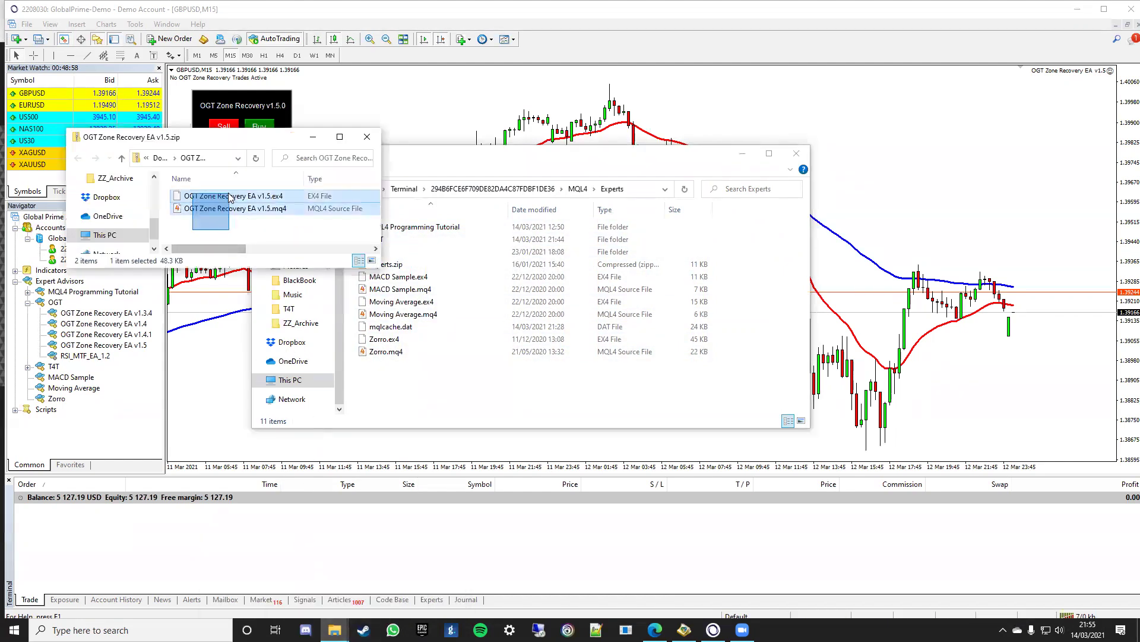
right_click(226, 193)
click(253, 230)
click(449, 425)
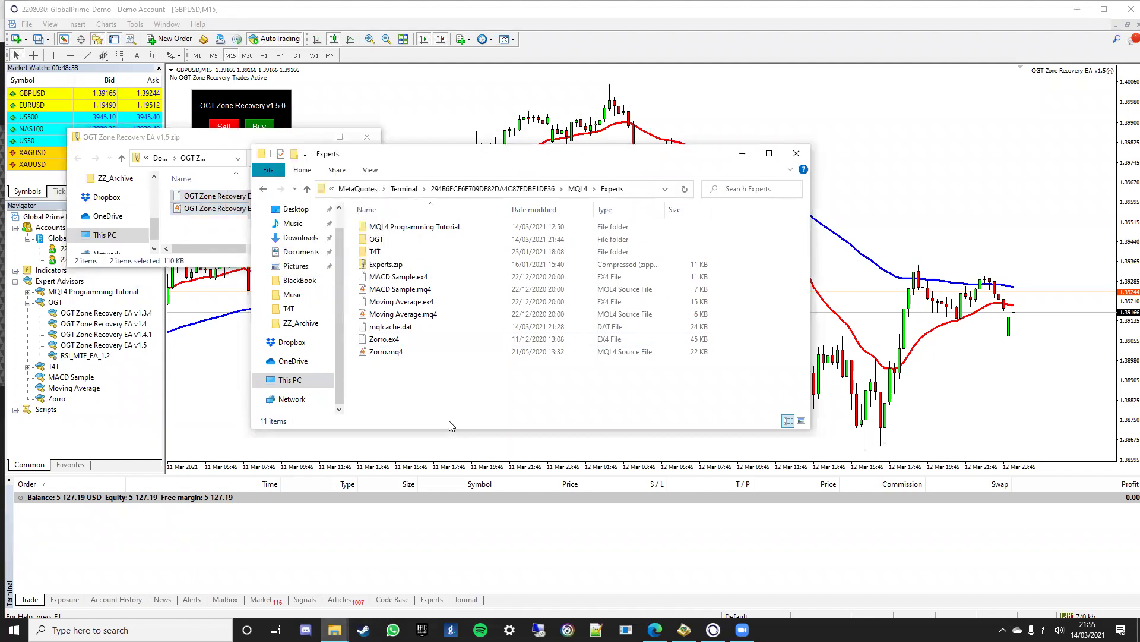
right_click(404, 402)
click(444, 510)
Step: Delete the two duplicate v1.5 files just pasted into Experts
click(493, 386)
drag(737, 356, 383, 337)
right_click(383, 338)
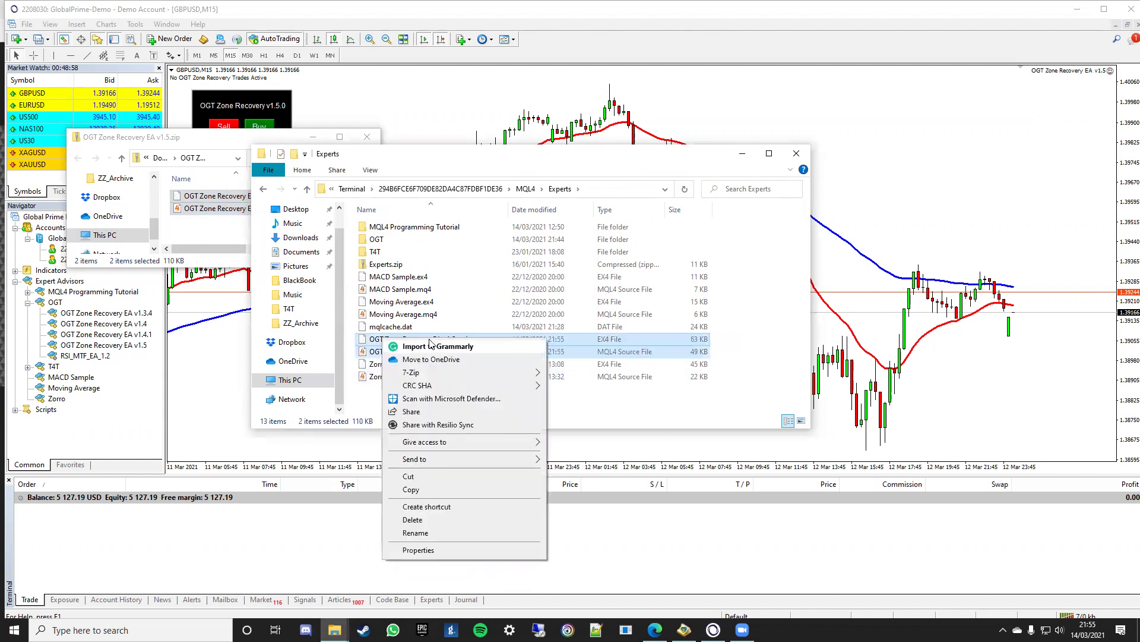
click(415, 520)
Step: Check the OGT folder's contents, then close the OGT and zip Explorer windows
double_click(376, 239)
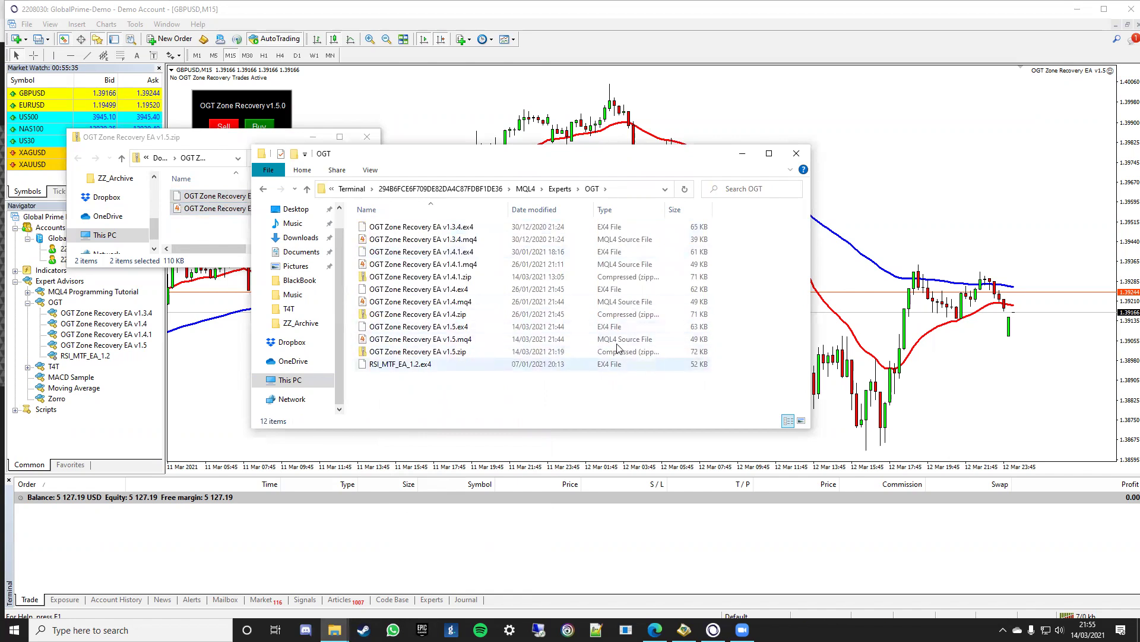
click(569, 392)
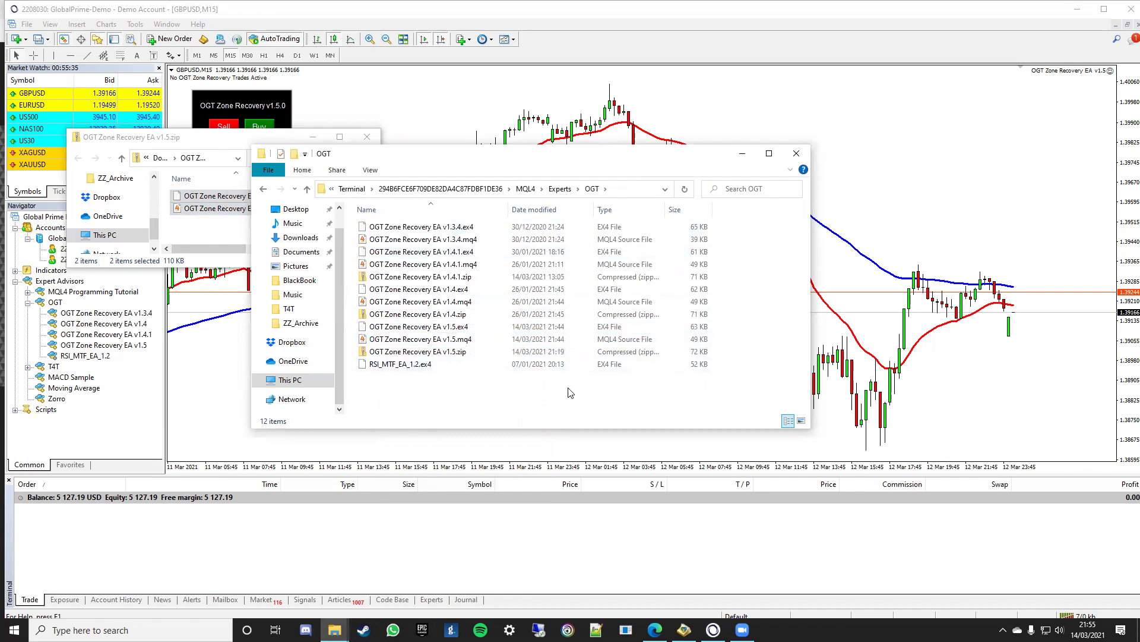
click(796, 155)
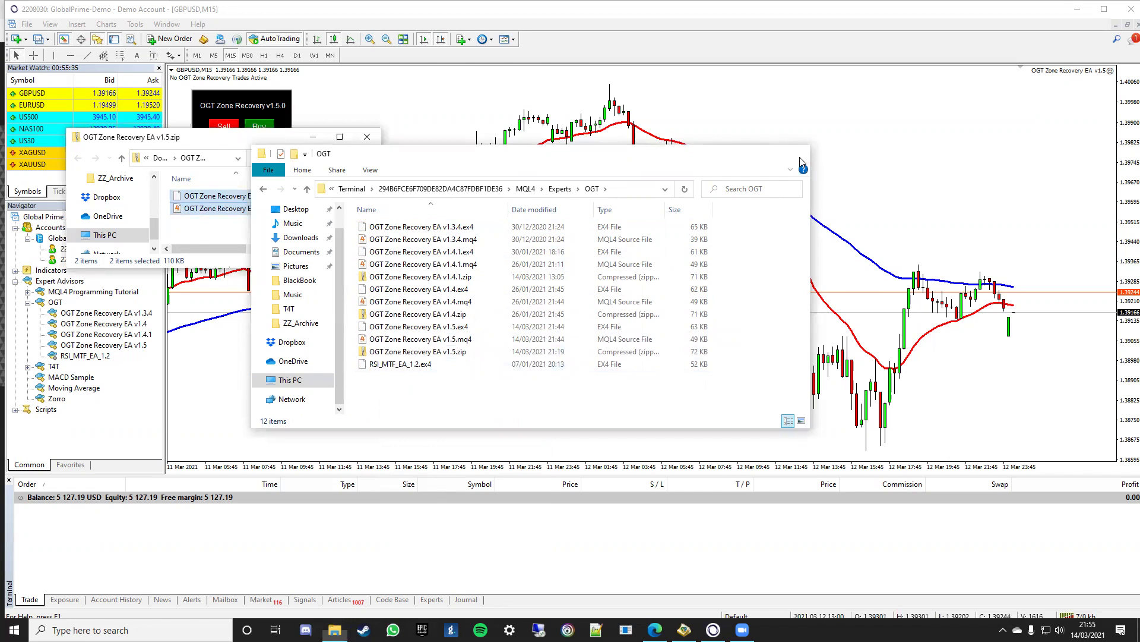
click(367, 138)
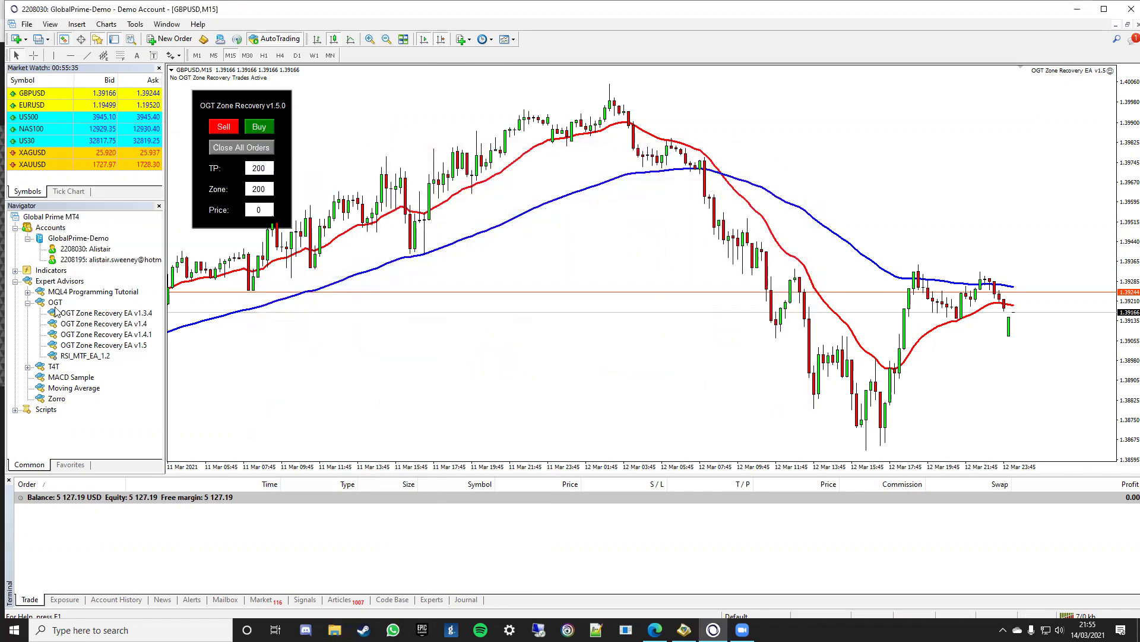
Step: Refresh the Navigator's Expert Advisors list, expand OGT, and select OGT Zone Recovery EA v1.5
click(27, 303)
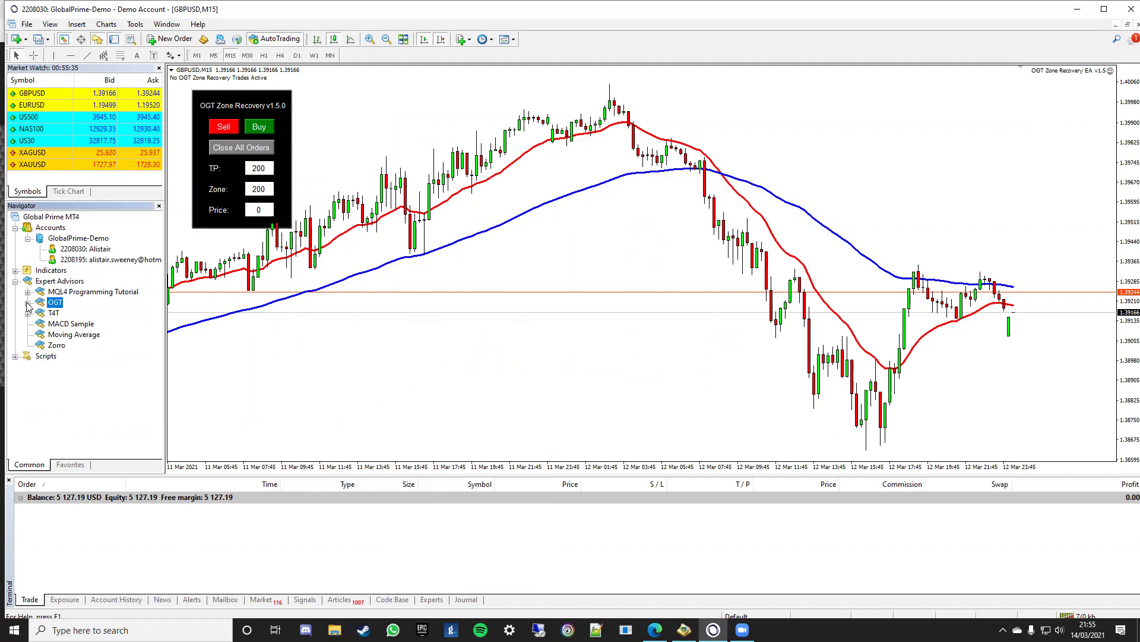
click(56, 282)
right_click(57, 285)
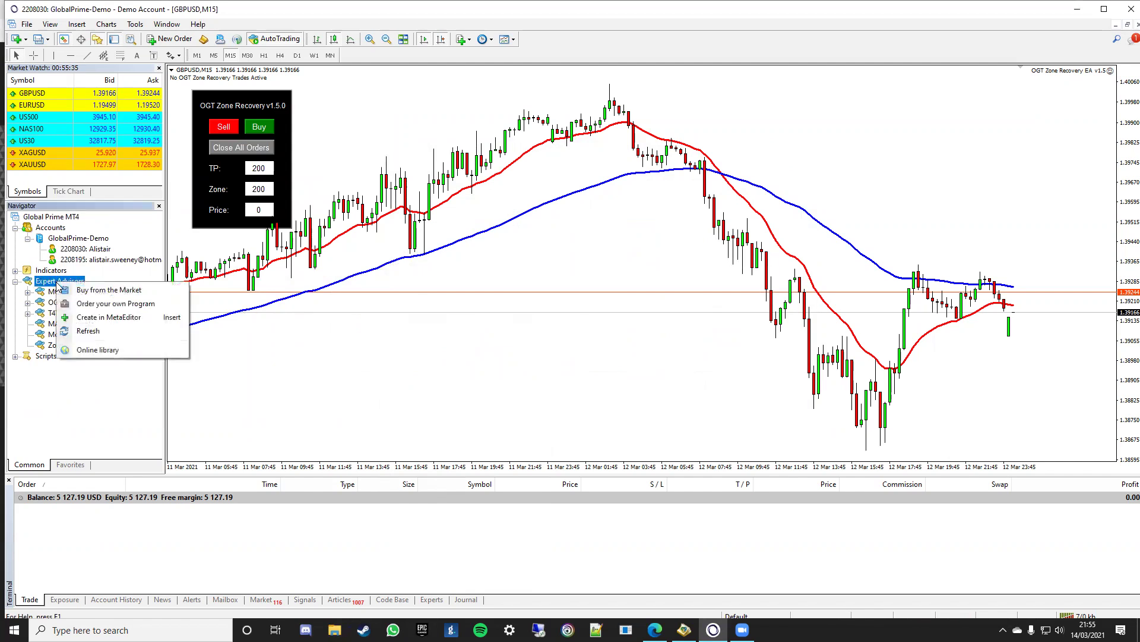
click(87, 332)
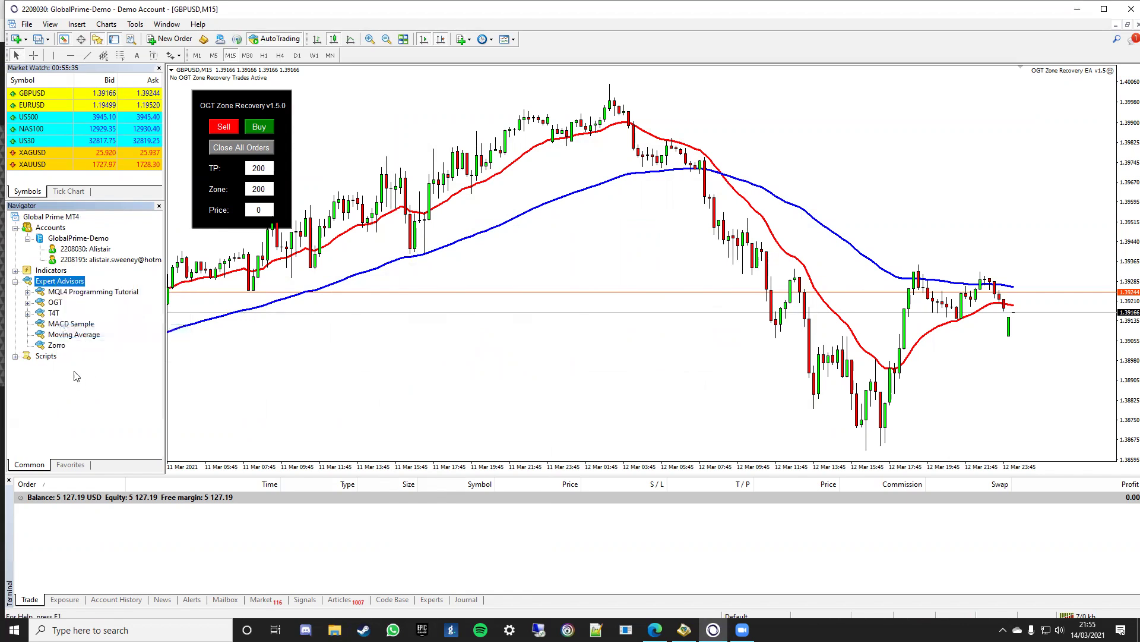
click(27, 302)
click(106, 345)
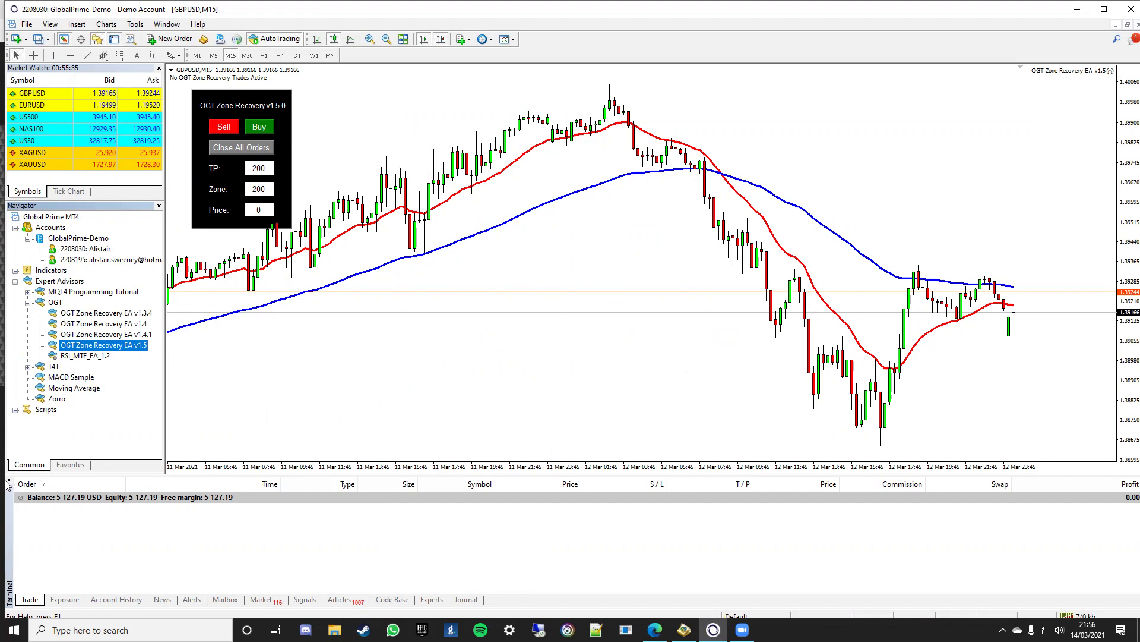
Step: Open the Strategy Tester and choose OGT\OGT Zone Recovery EA v1.5.ex4 as the expert
click(53, 25)
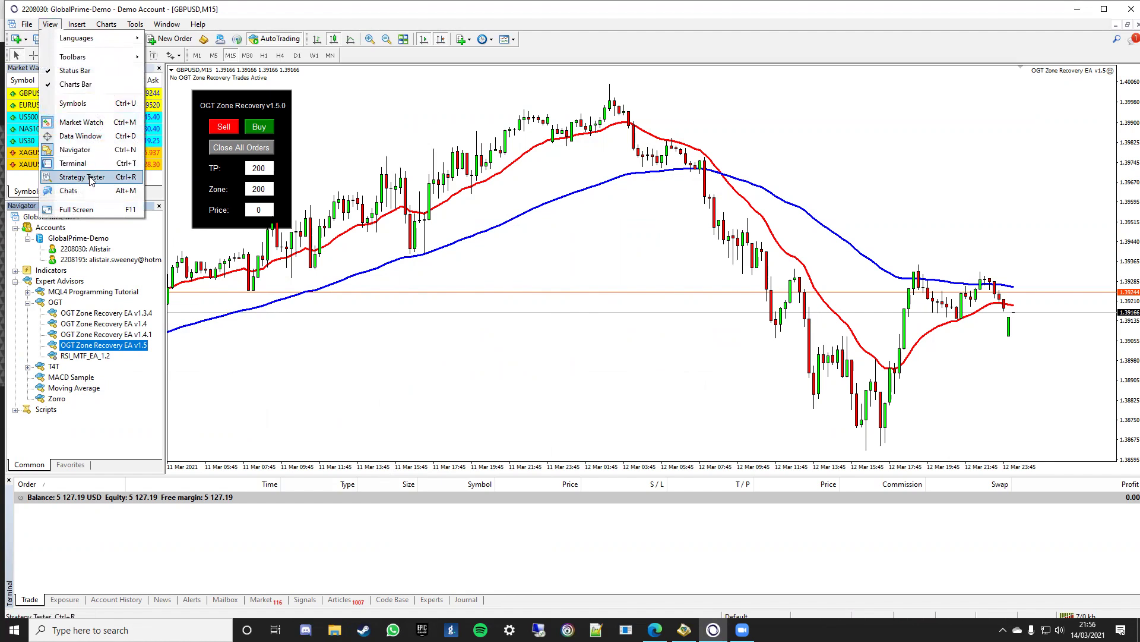
click(82, 177)
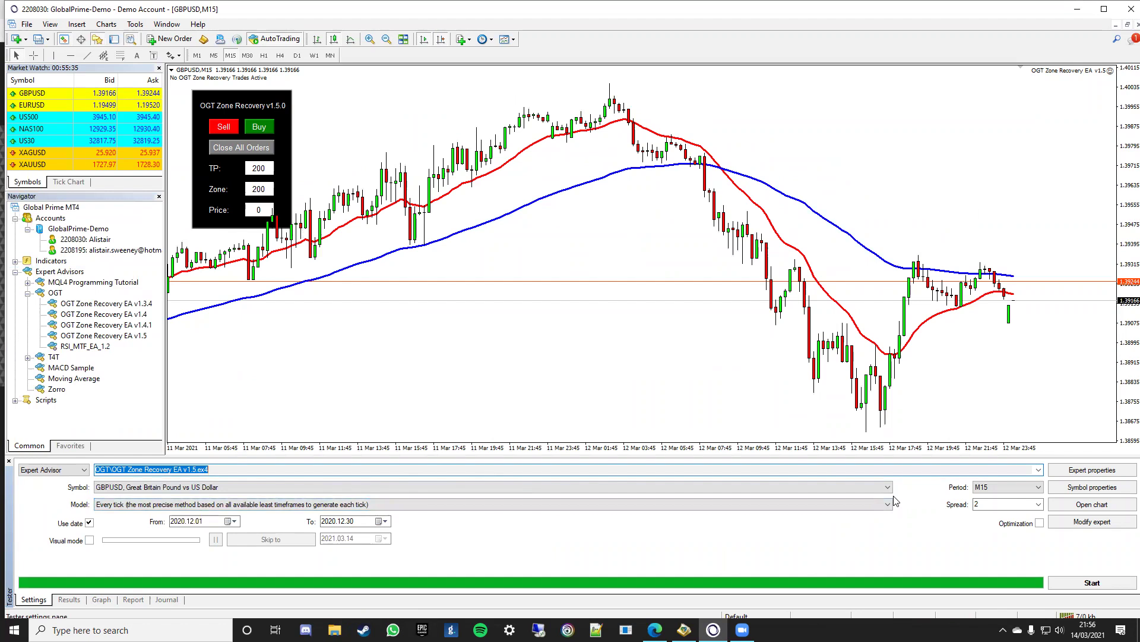
click(1038, 469)
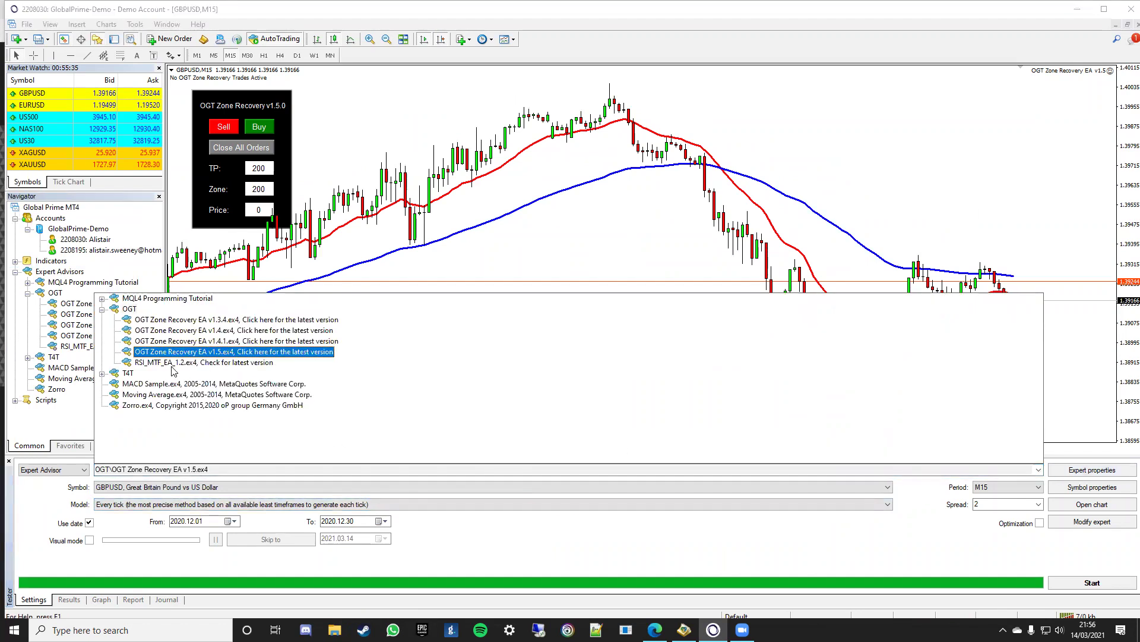
click(201, 351)
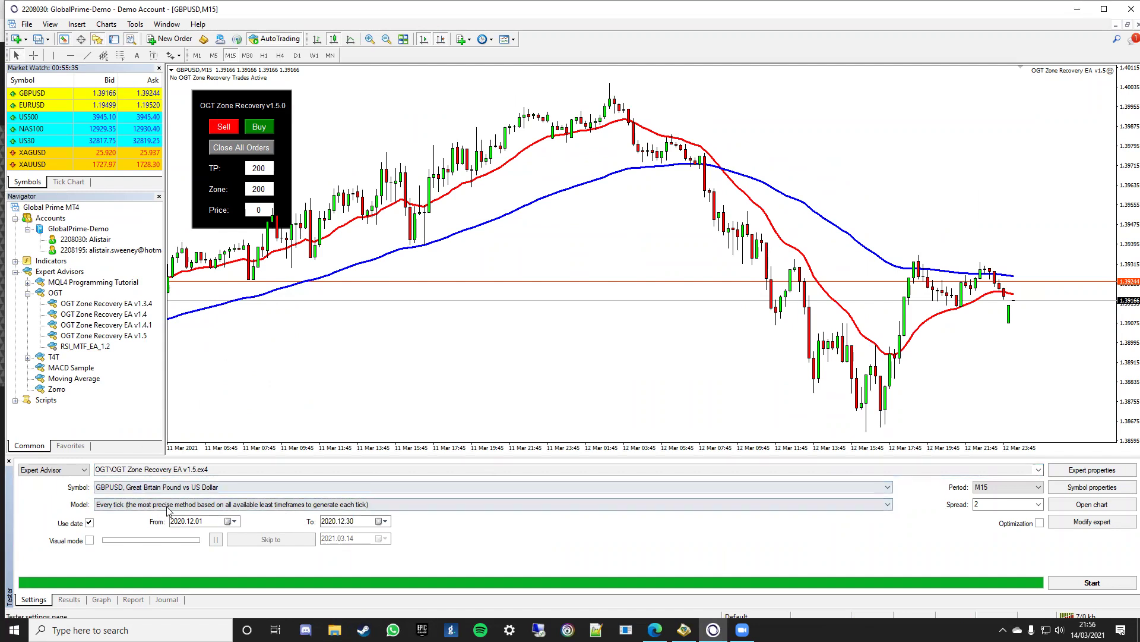
click(1092, 470)
scroll(488, 290, down, 12)
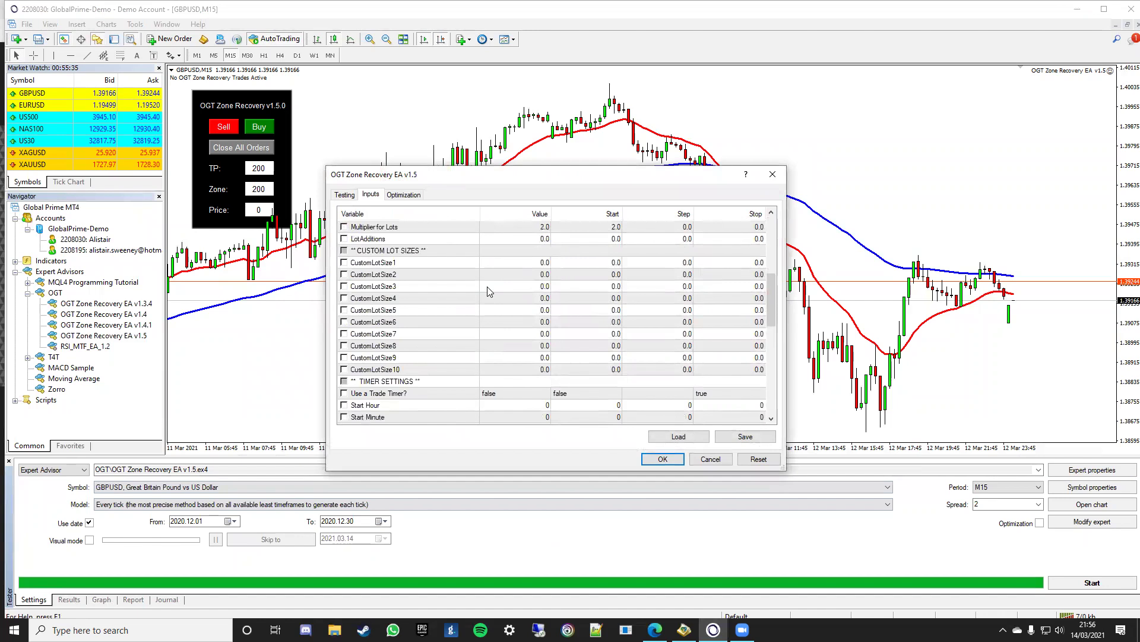
scroll(488, 290, down, 3)
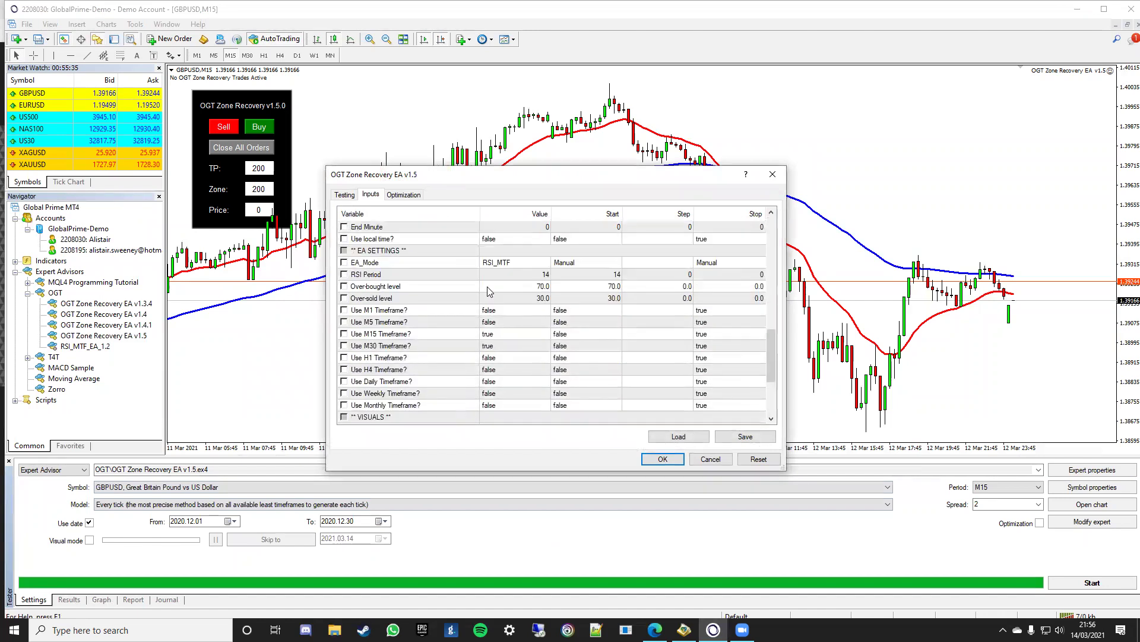
scroll(505, 357, up, 15)
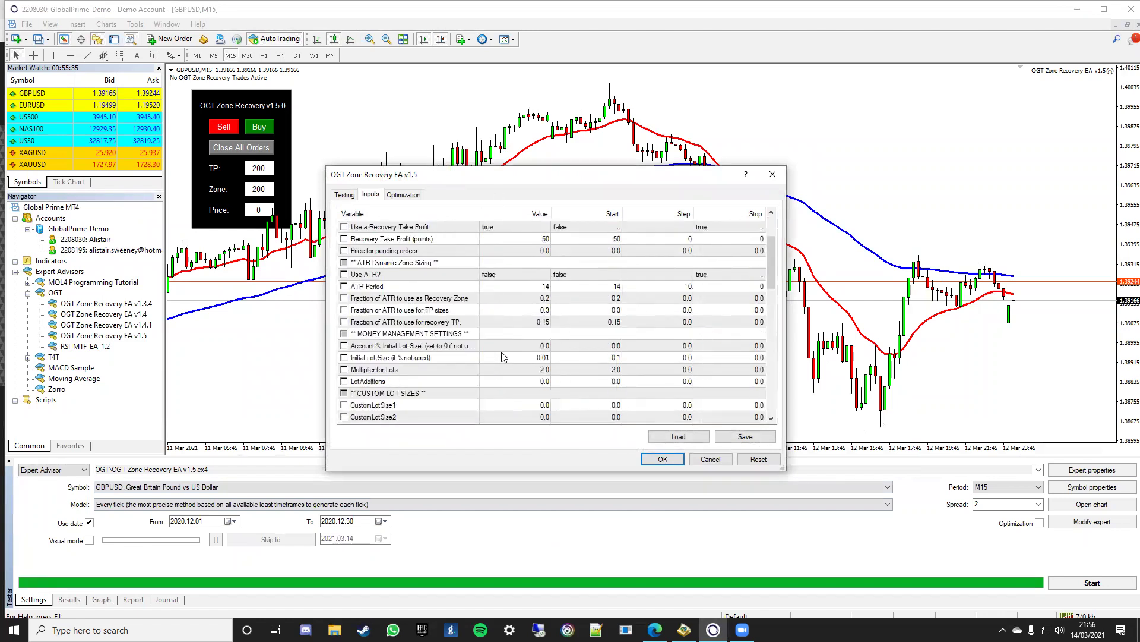
scroll(522, 337, down, 14)
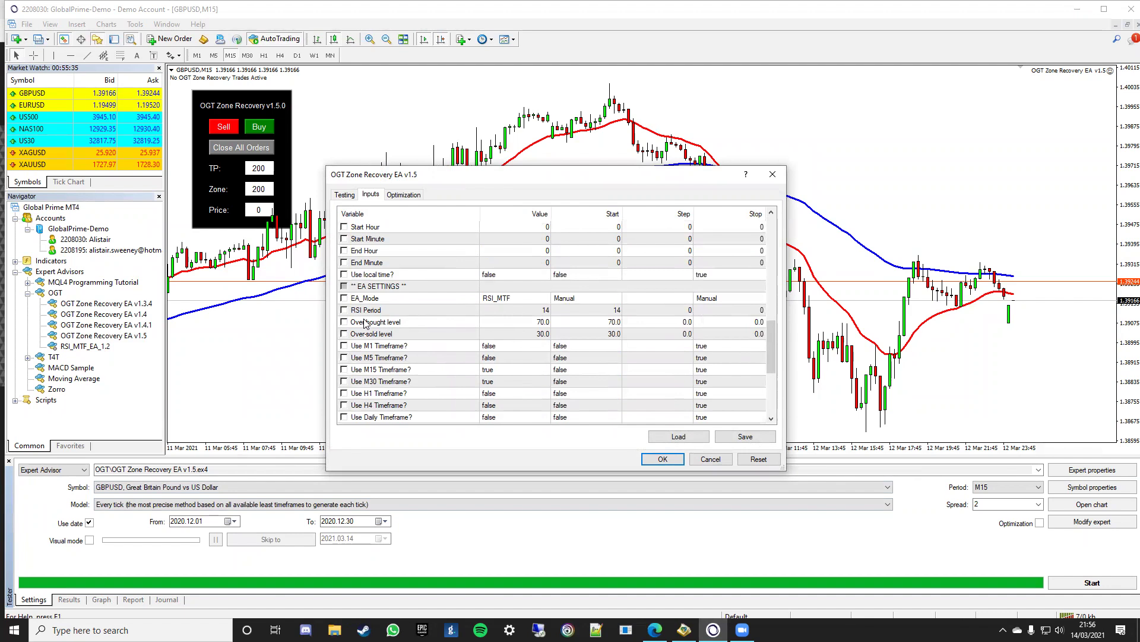
scroll(392, 288, up, 1)
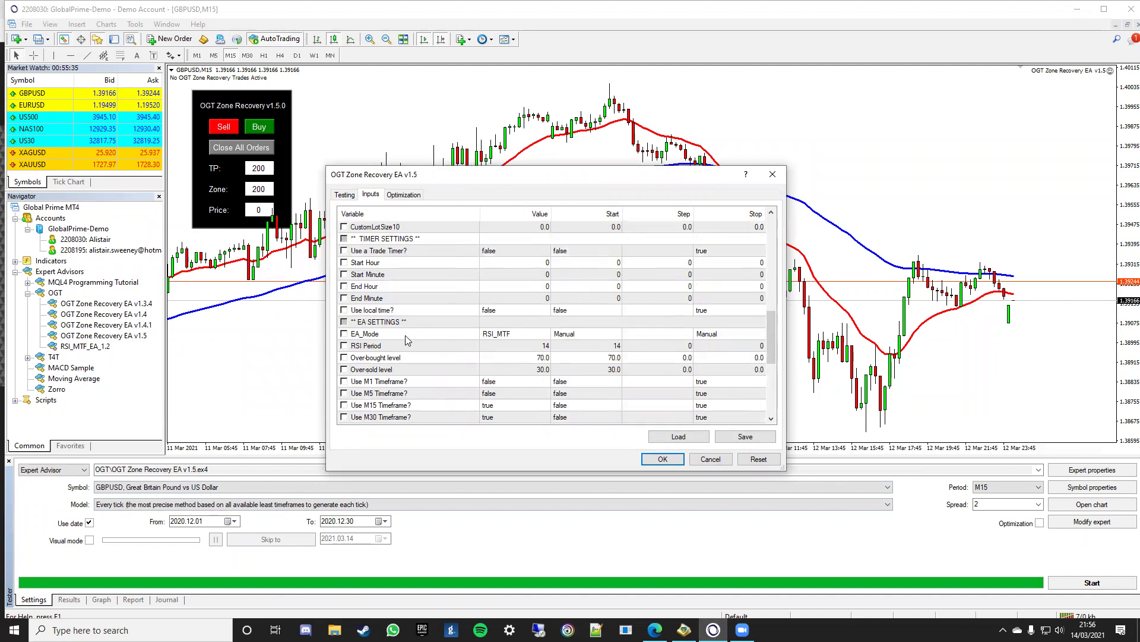
double_click(502, 335)
click(510, 336)
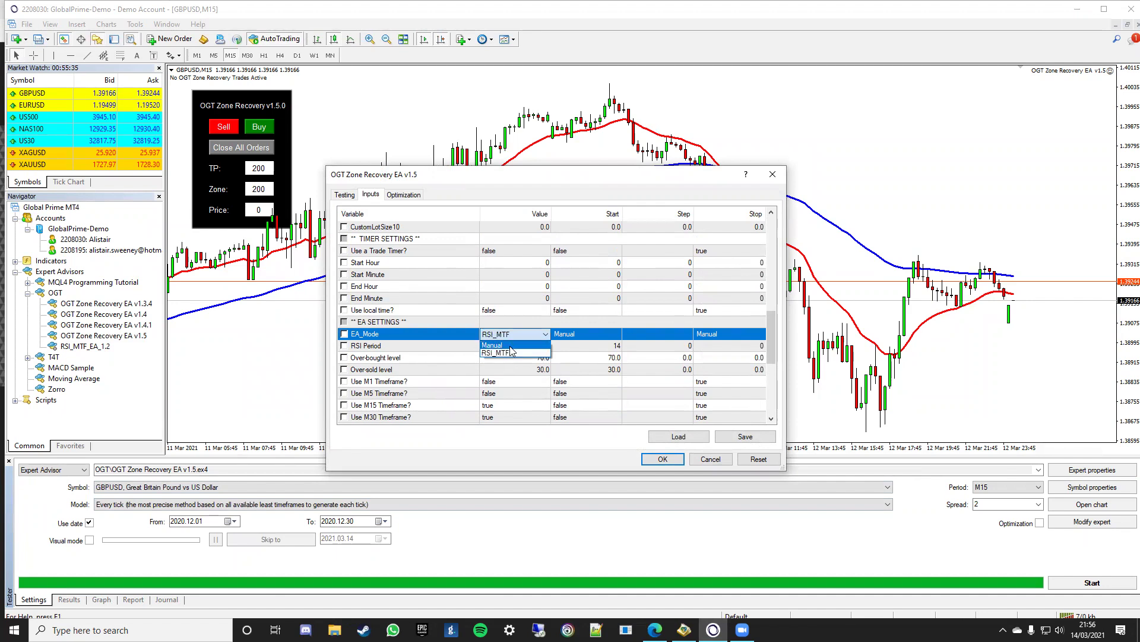
click(505, 335)
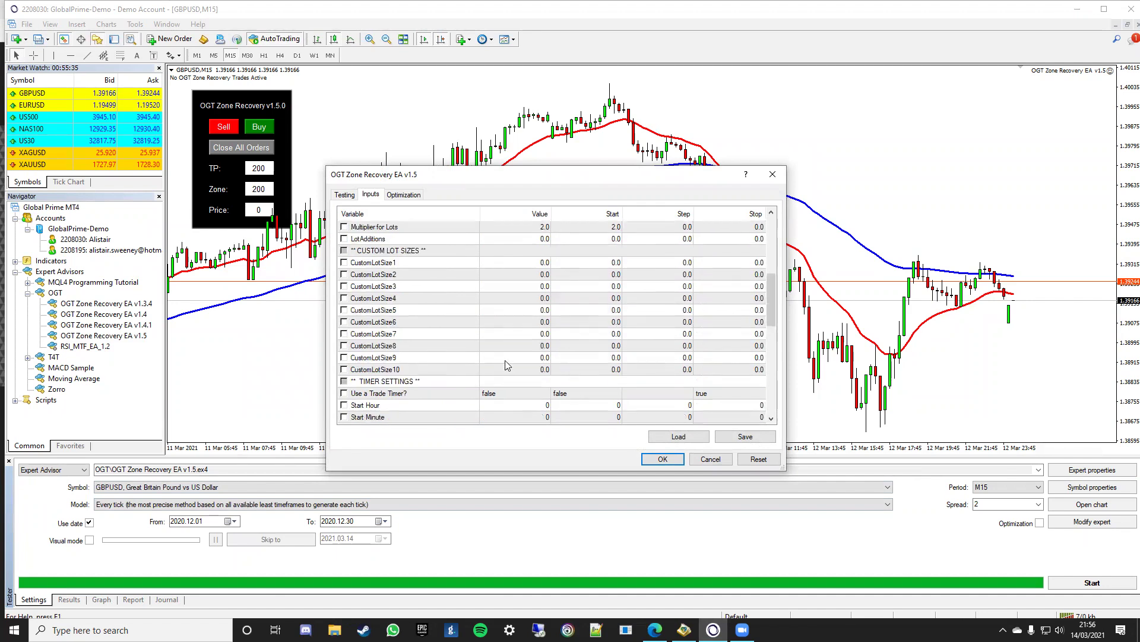
scroll(510, 360, down, 7)
scroll(512, 362, up, 11)
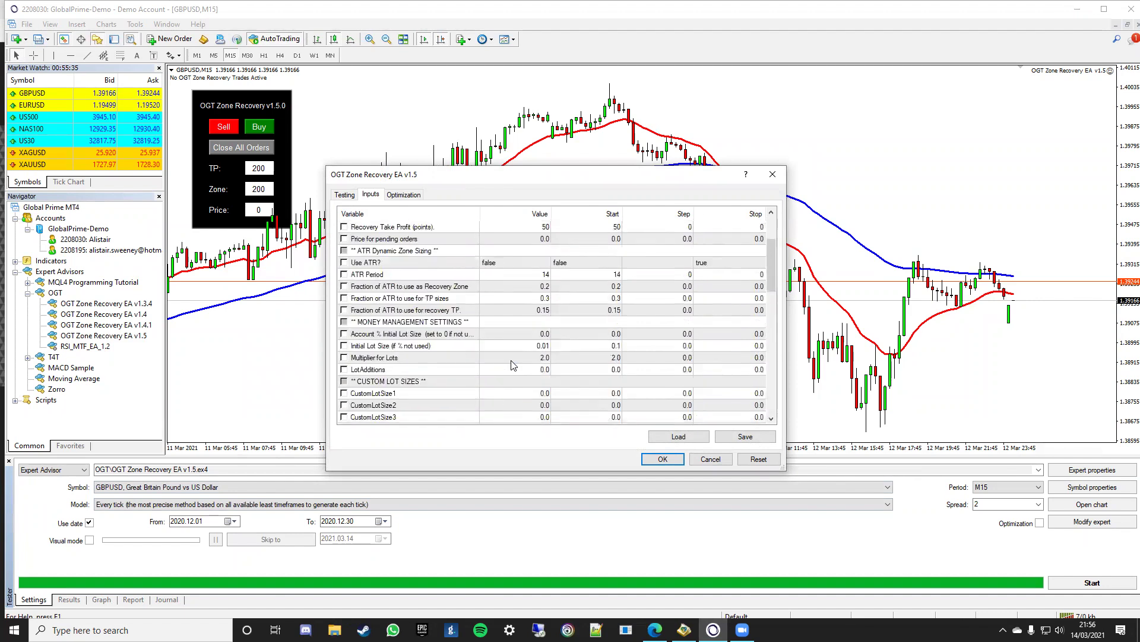
scroll(512, 363, down, 4)
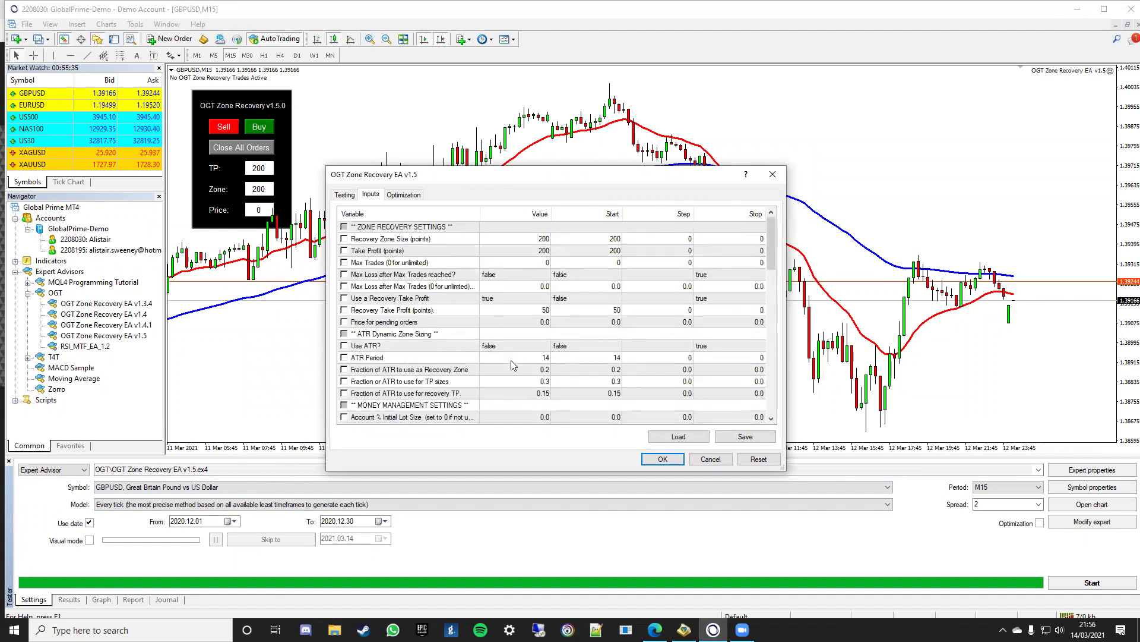
Step: Accept the EA v1.5 input settings with OK
click(663, 458)
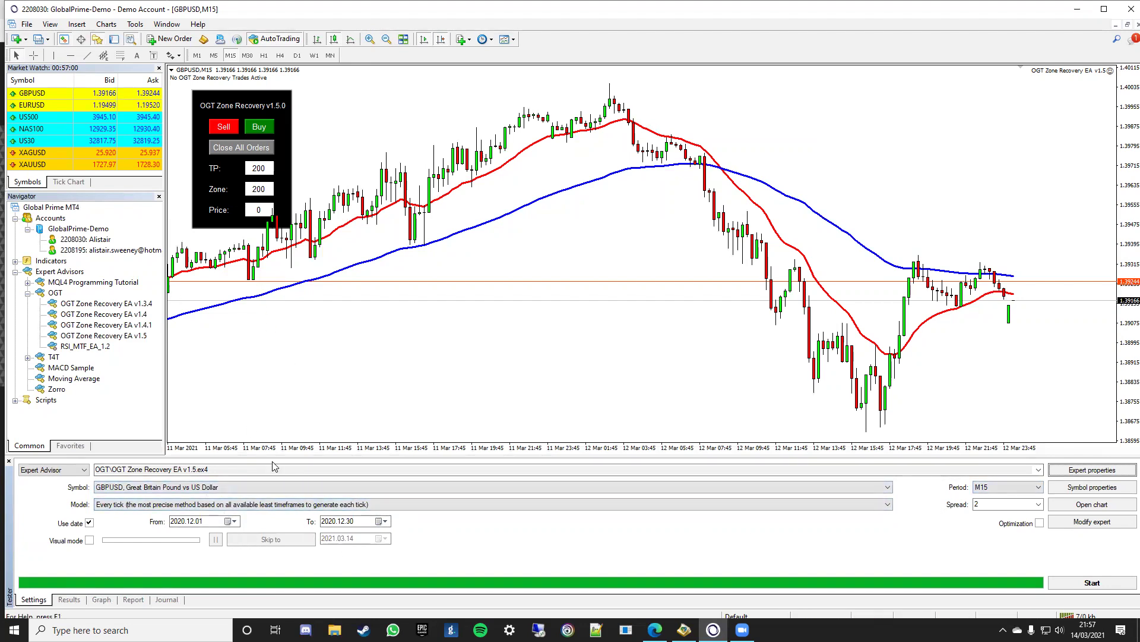
click(135, 25)
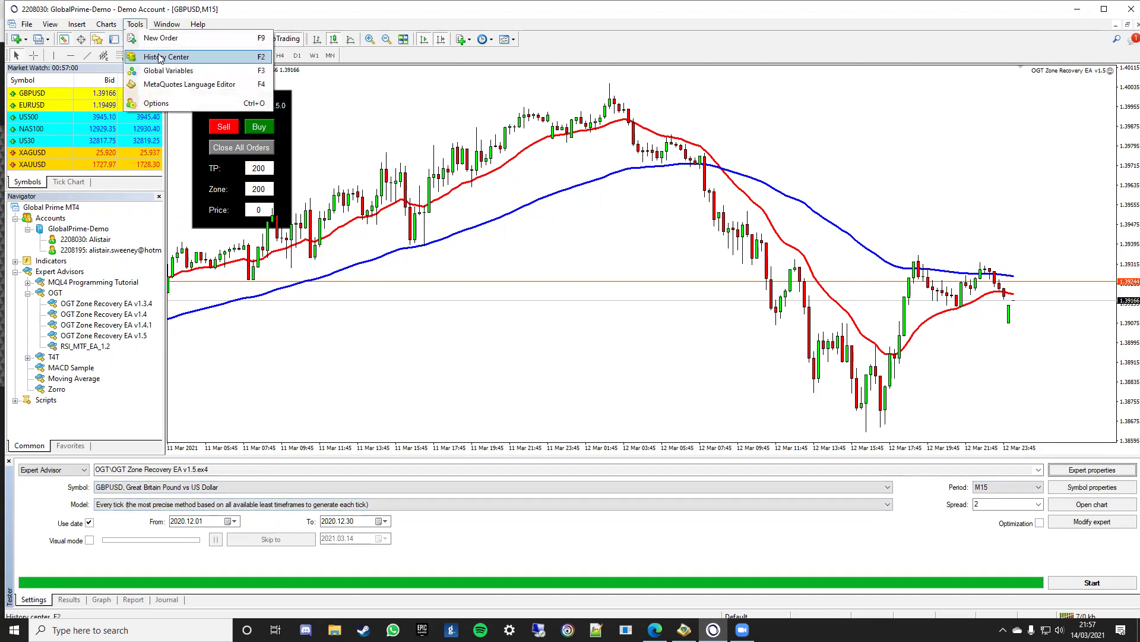
Step: In History Center, load GBPUSD 15 Minutes and scroll its 550089 records
click(161, 57)
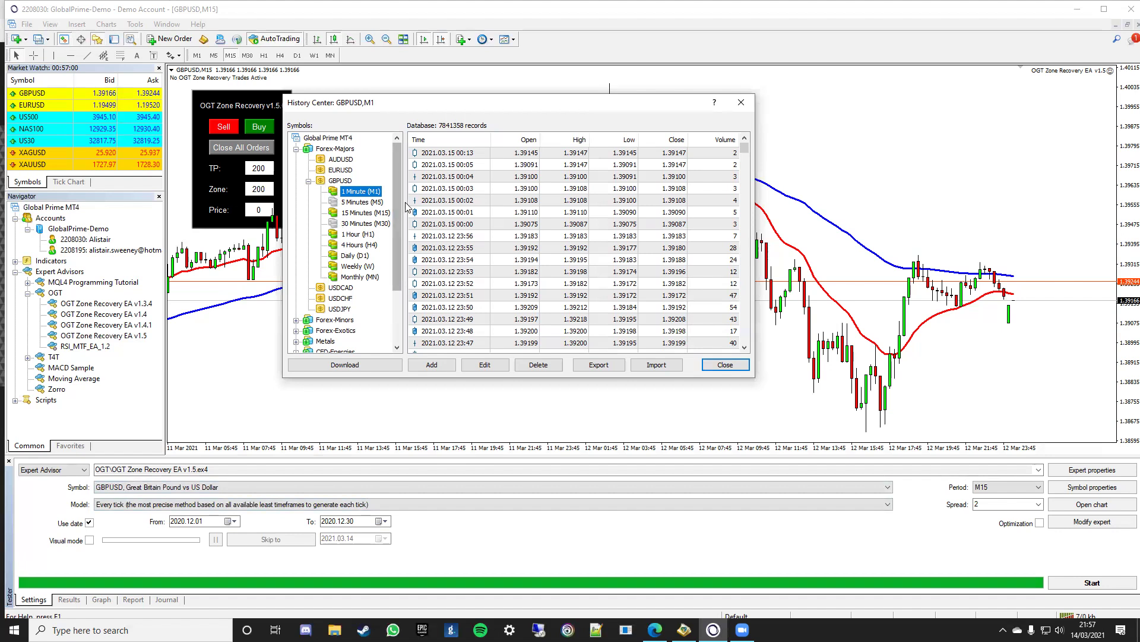
click(363, 213)
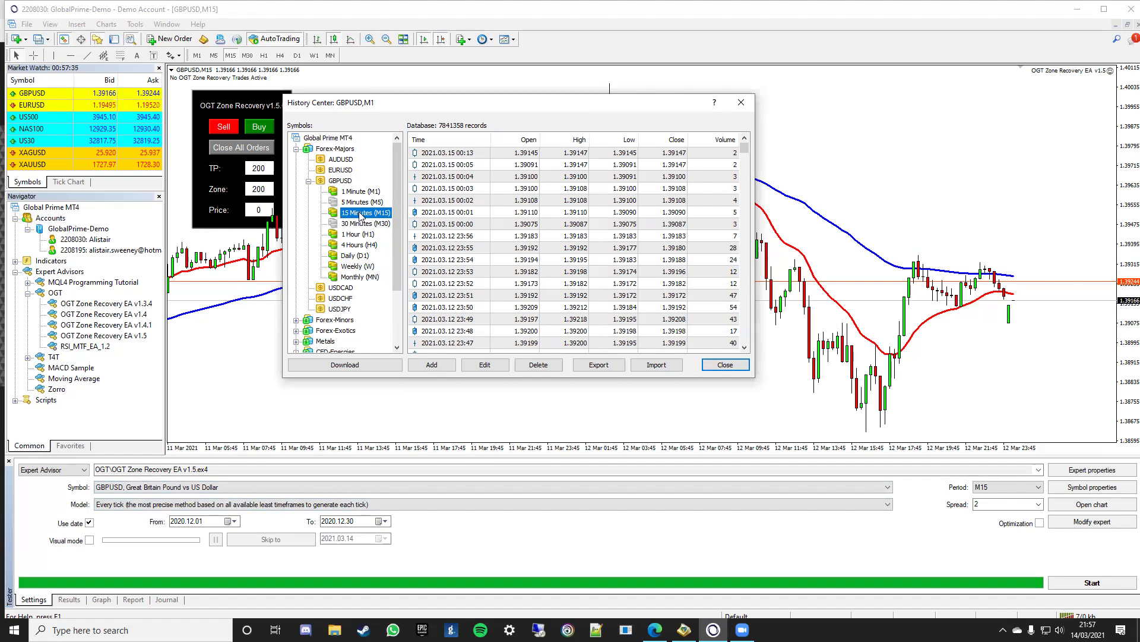
double_click(359, 215)
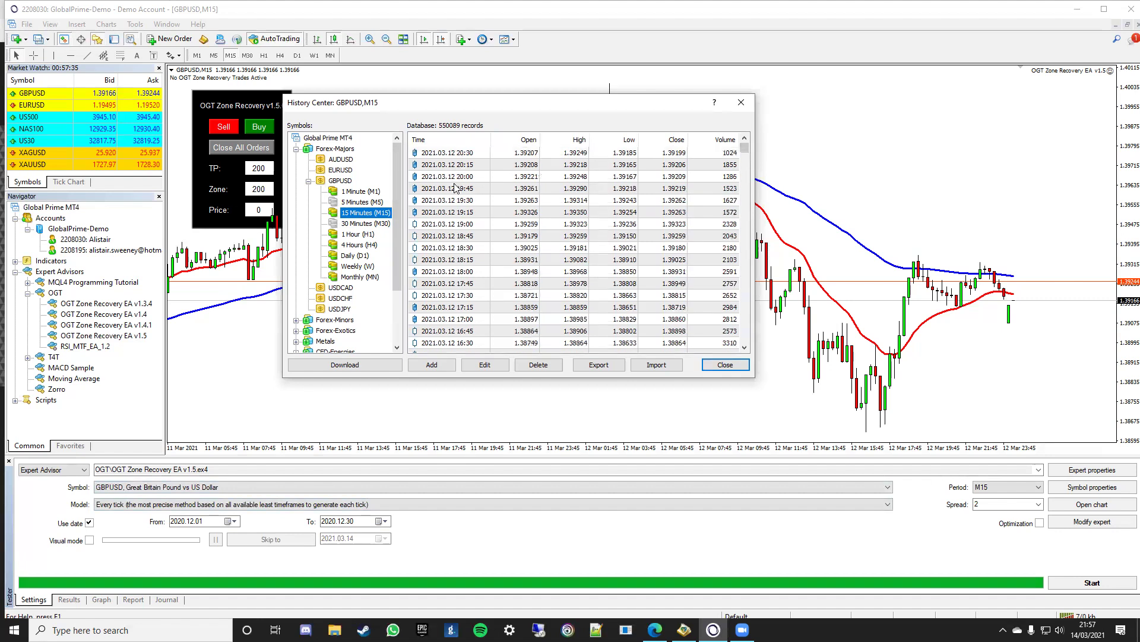
mouse_move(744, 149)
mouse_down()
mouse_move(739, 252)
mouse_move(741, 155)
mouse_up()
scroll(551, 211, up, 15)
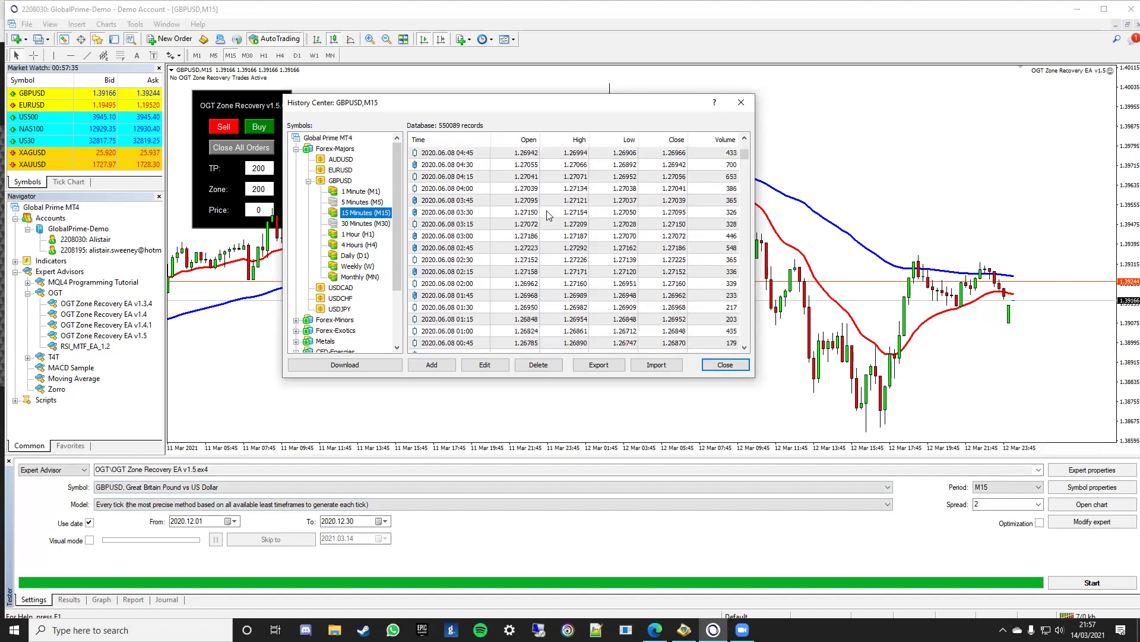
scroll(548, 215, up, 10)
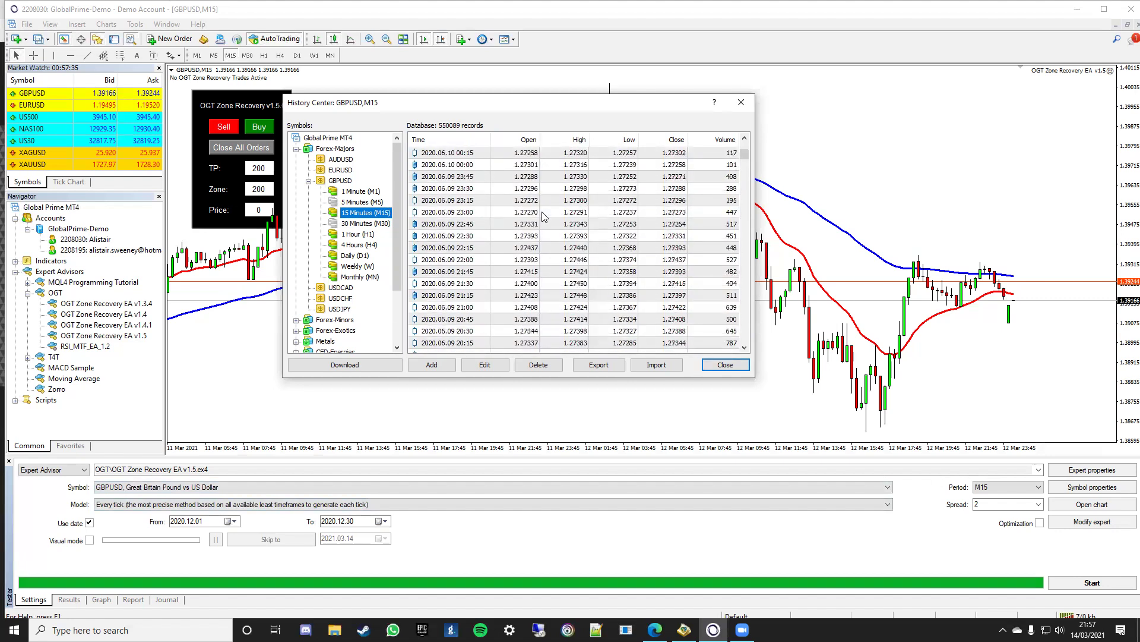
drag(744, 151, 744, 132)
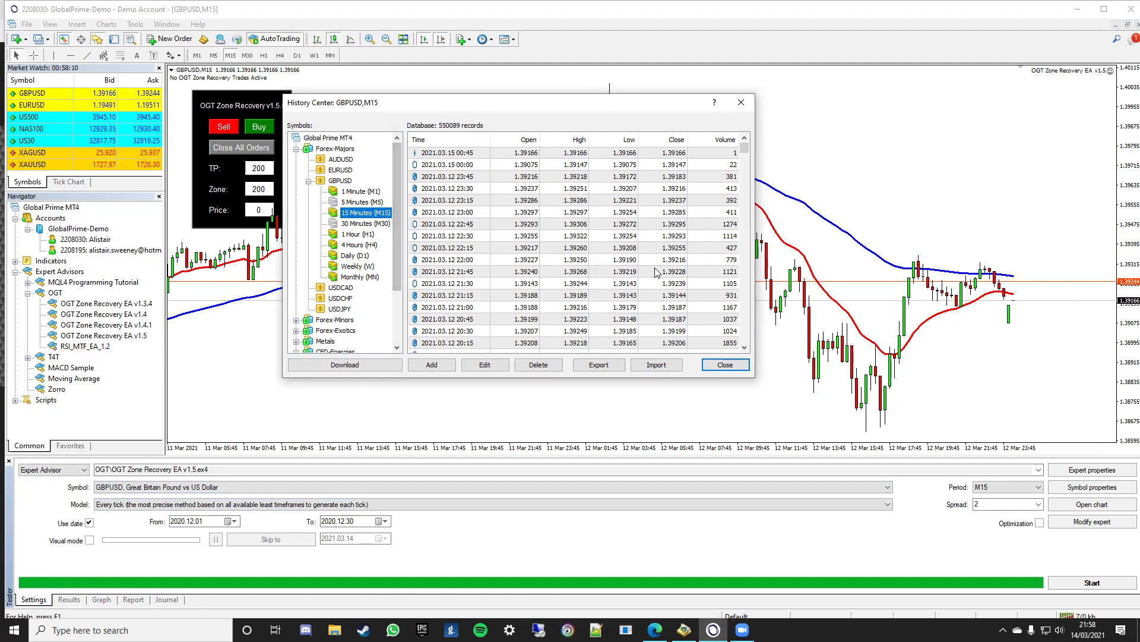
Step: Close History Center, start the GBPUSD M15 test of EA v1.5, and show its Graph tab
click(726, 365)
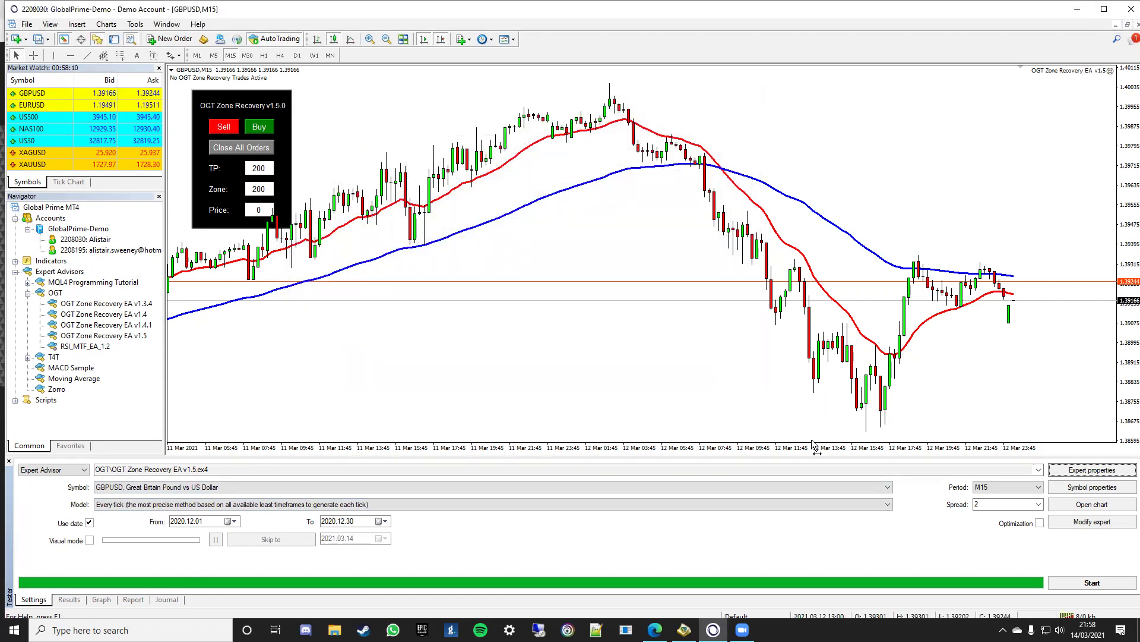
click(1092, 582)
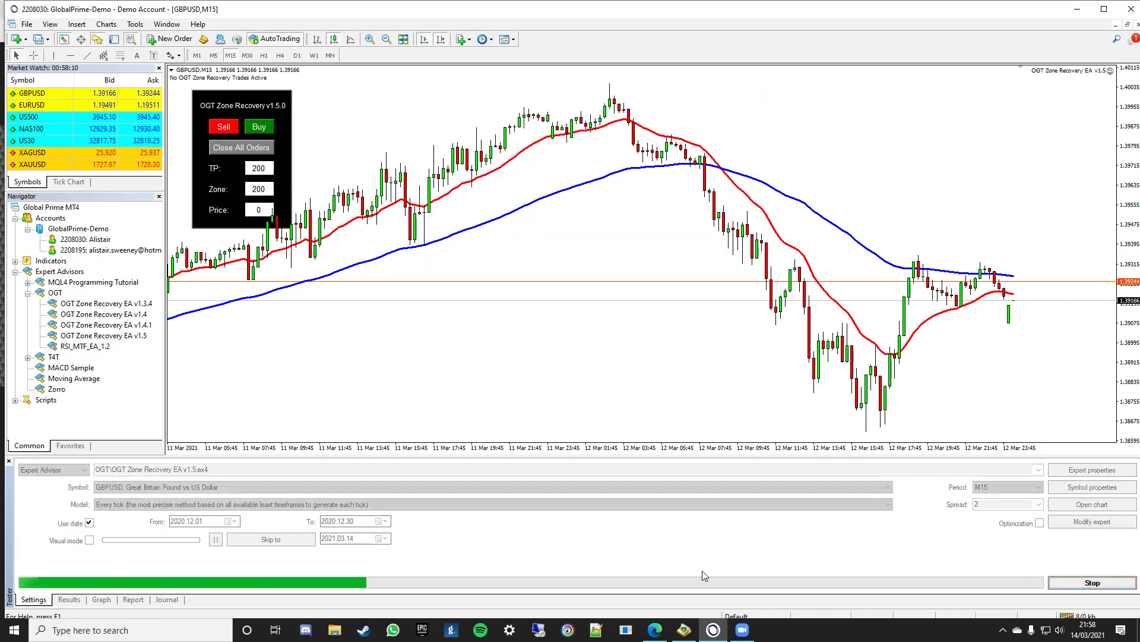
click(102, 600)
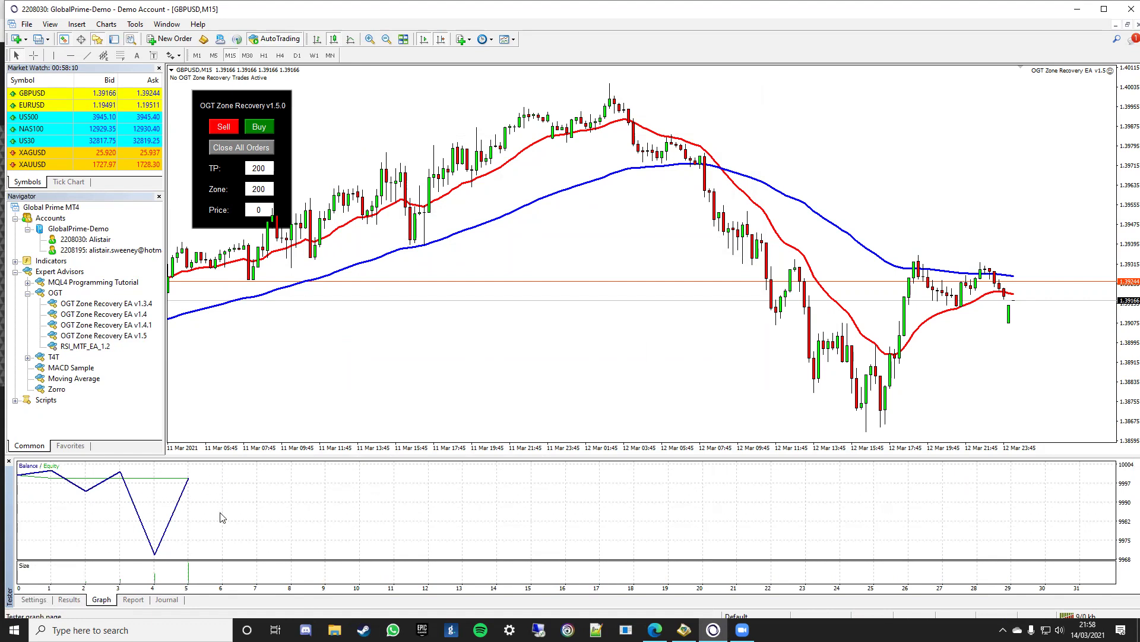
click(32, 600)
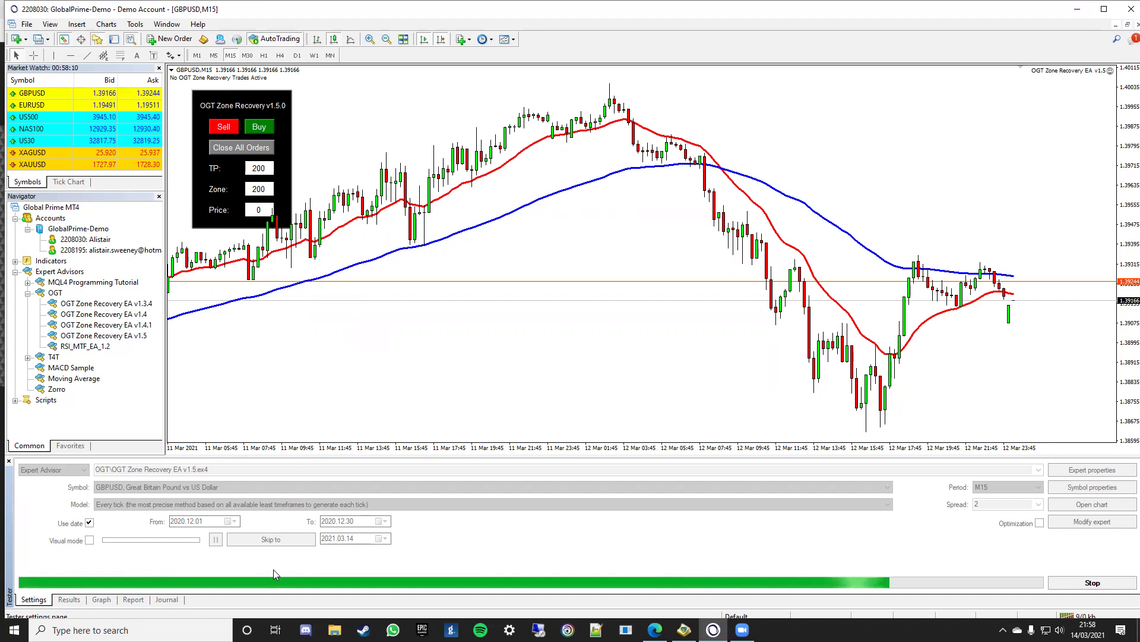
click(110, 601)
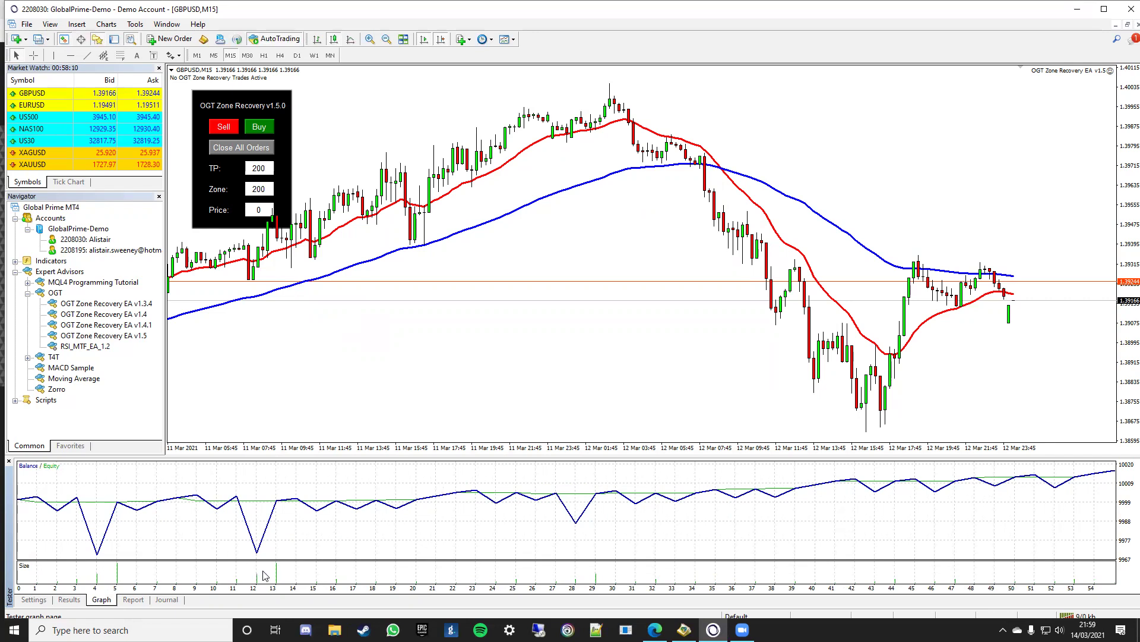
mouse_move(276, 577)
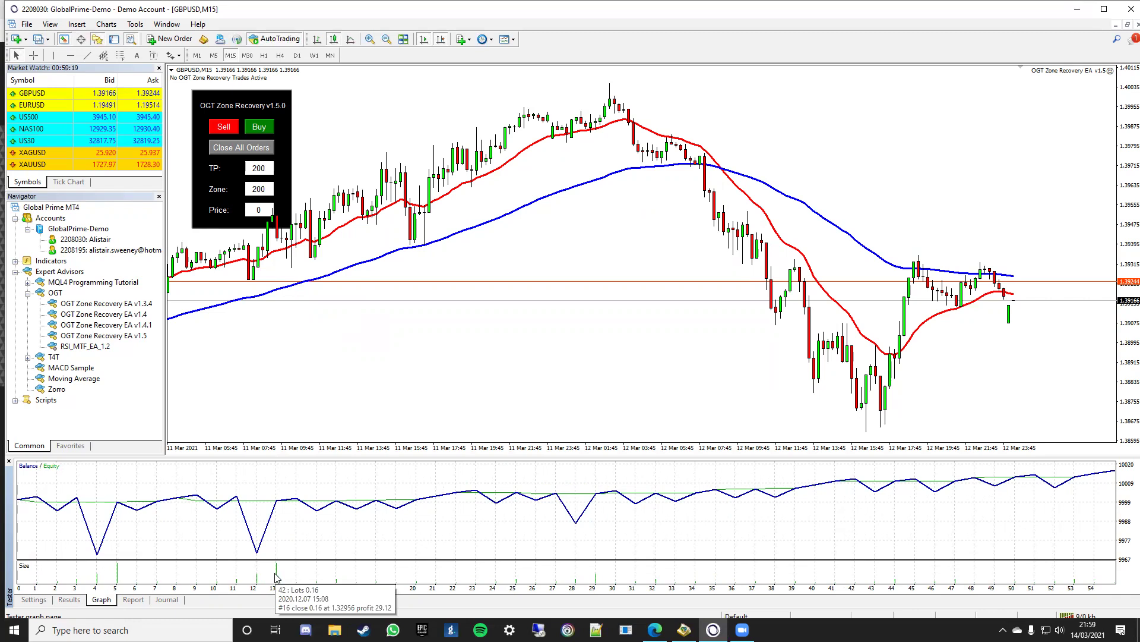
mouse_move(118, 575)
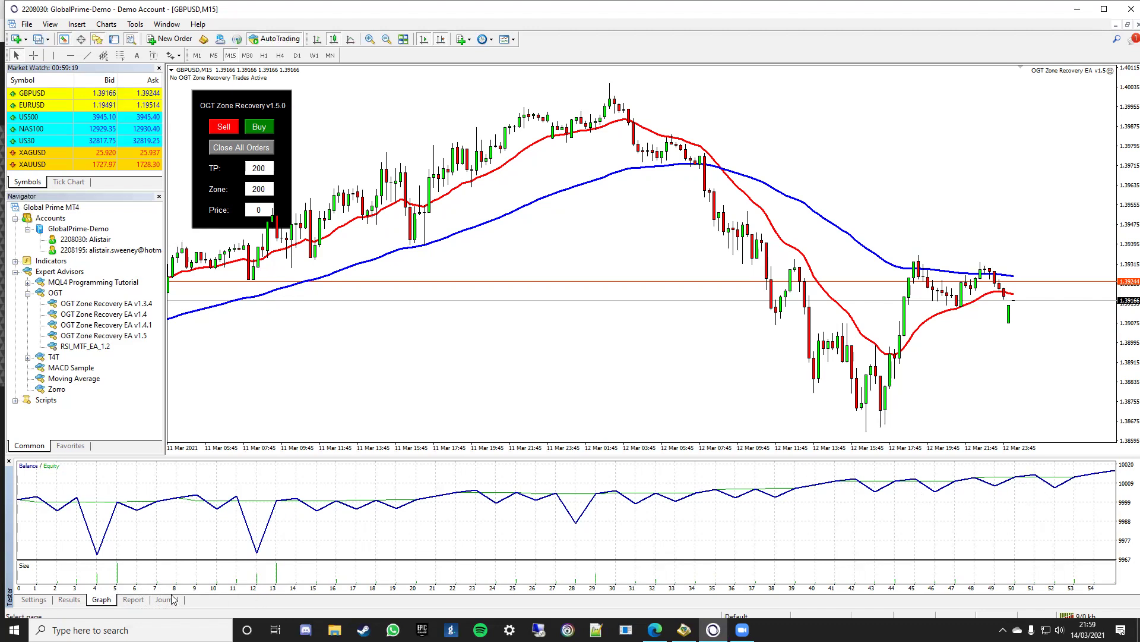
Step: Check the trade list, the 55-trade report showing 16.37 net profit, and the balance graph, then return to Settings
click(66, 601)
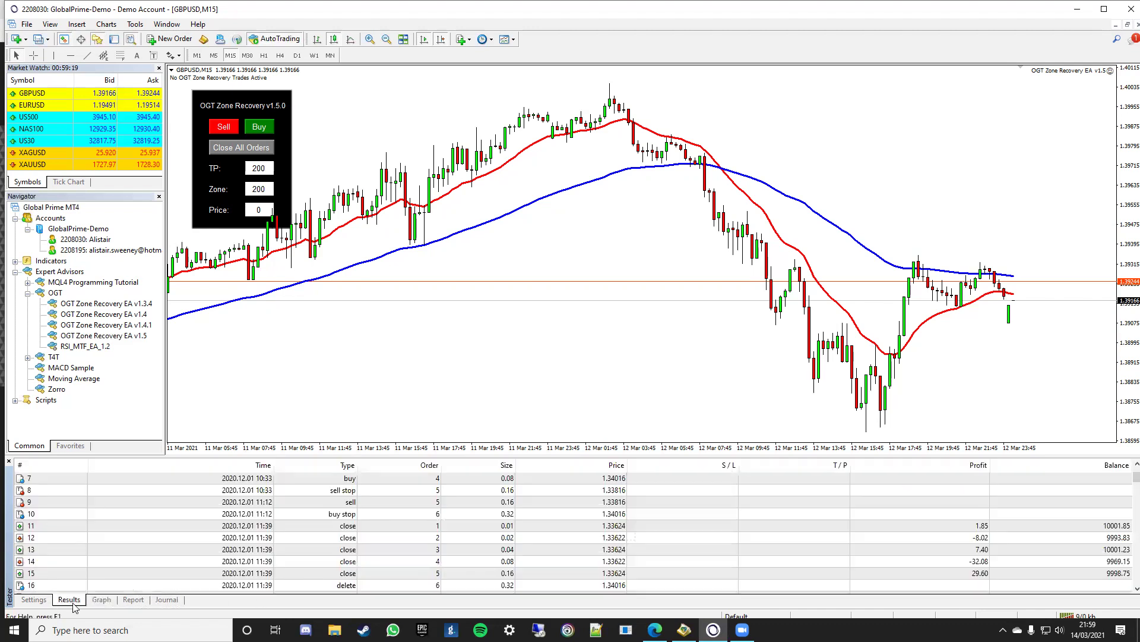
click(136, 601)
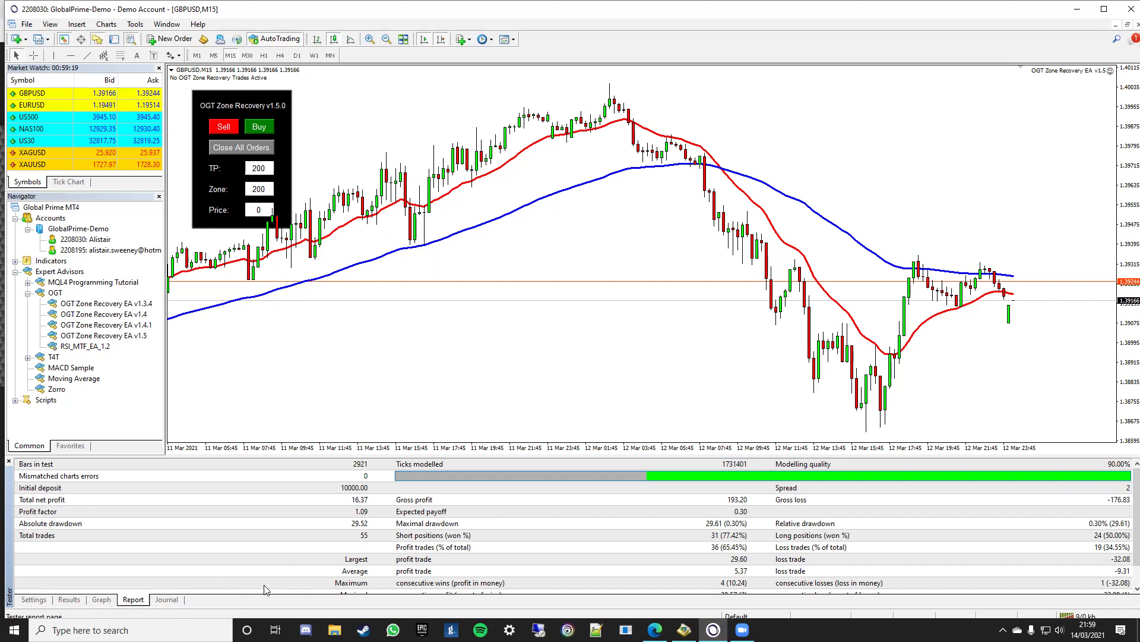
click(105, 601)
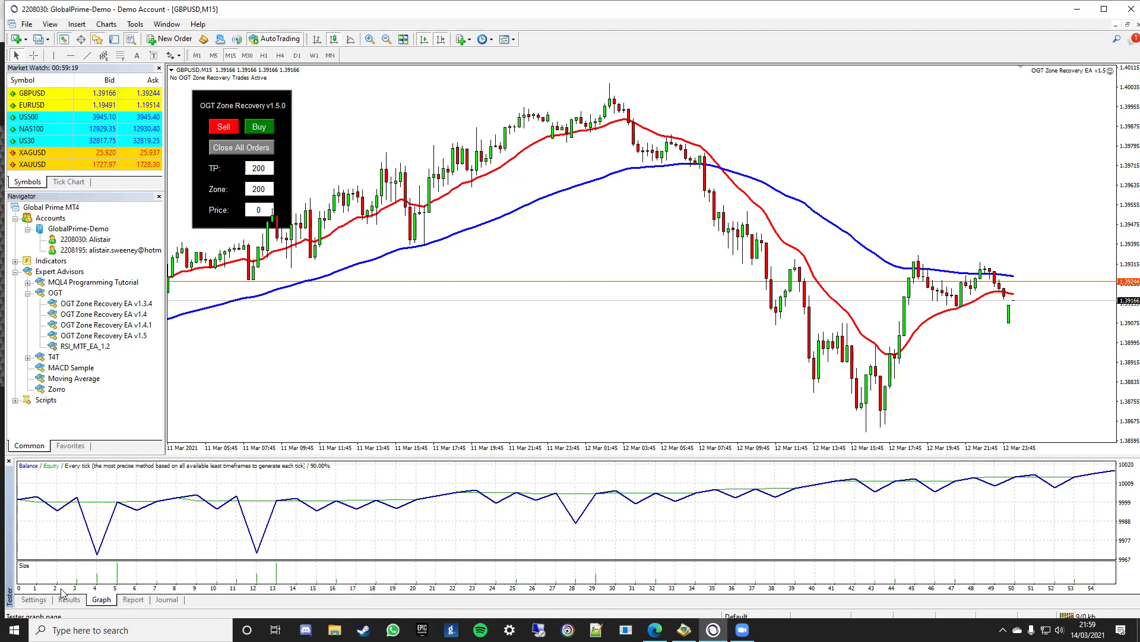
click(34, 599)
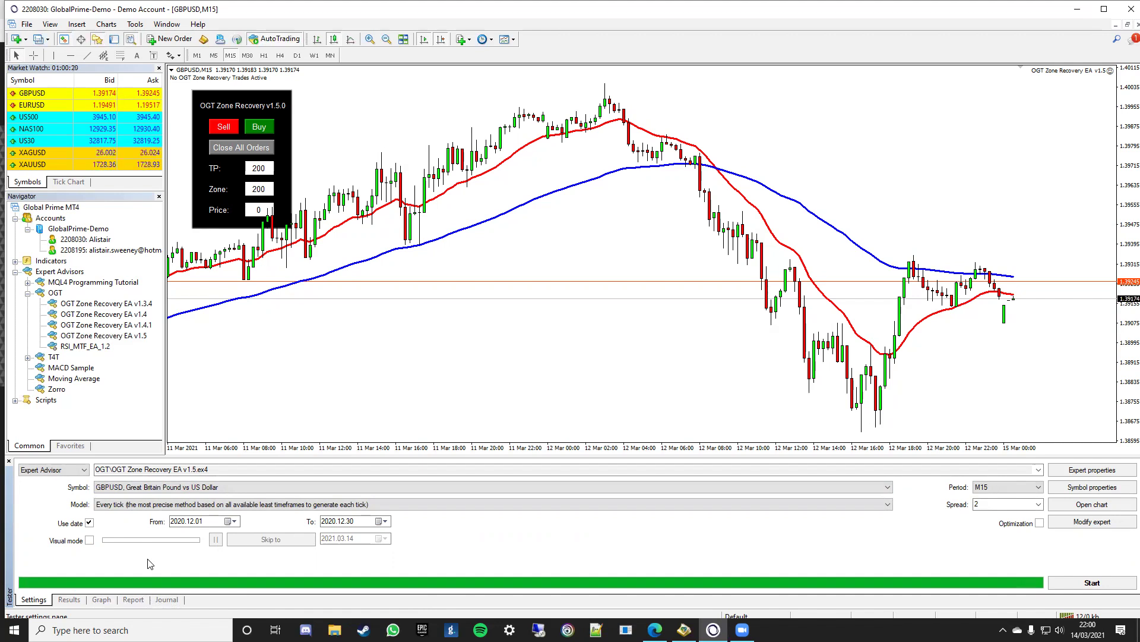
Step: Scroll through the tester Journal's EA v1.5 order open, close and profit-target messages
click(166, 599)
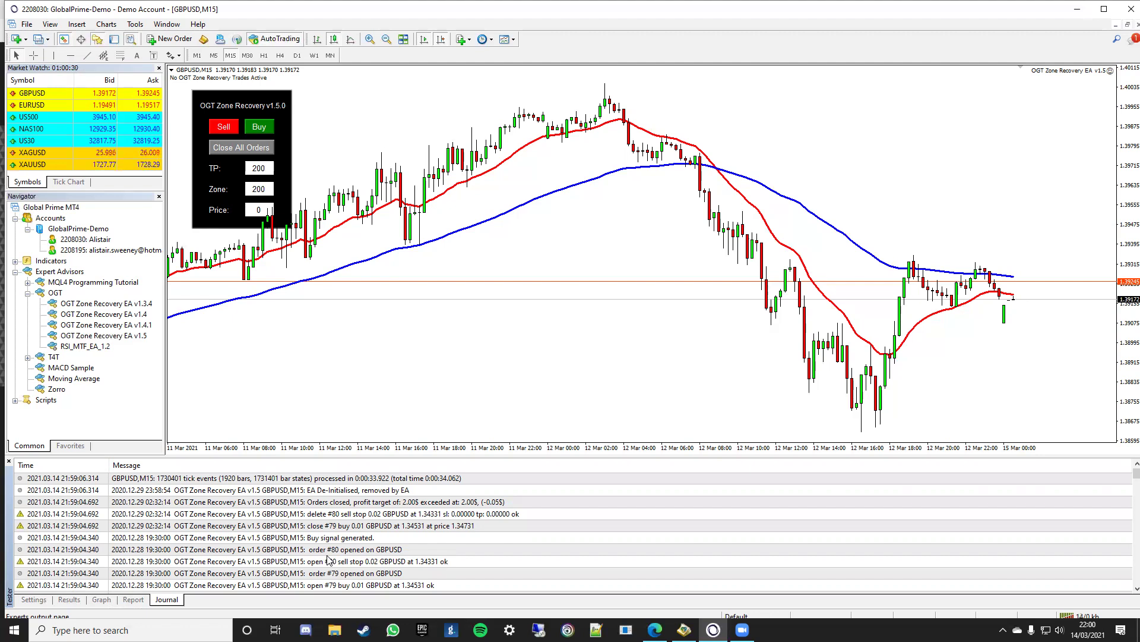
scroll(329, 559, down, 1)
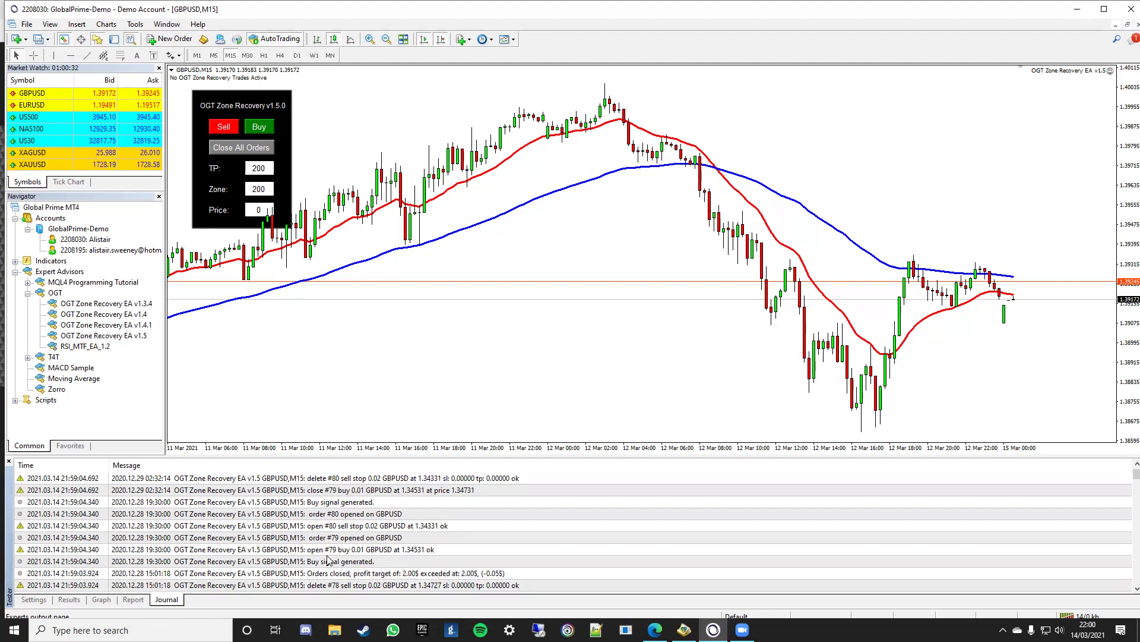